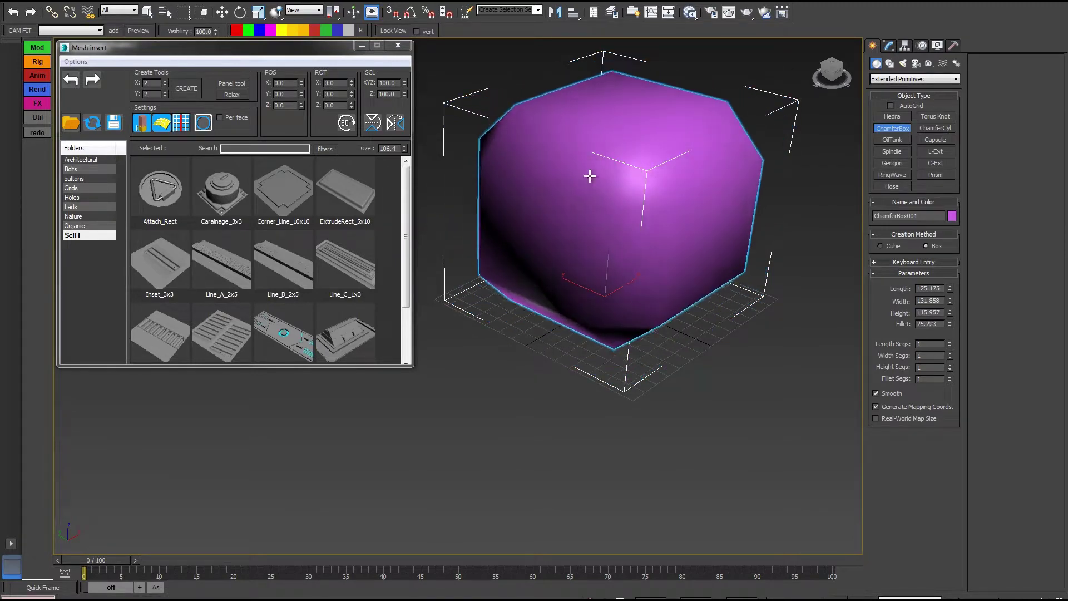
Finish the chamfer box with a fillet of about 5.24, display its edges and set the fillet segments to 3
{"action": "left_click", "coordinate": [672, 98]}
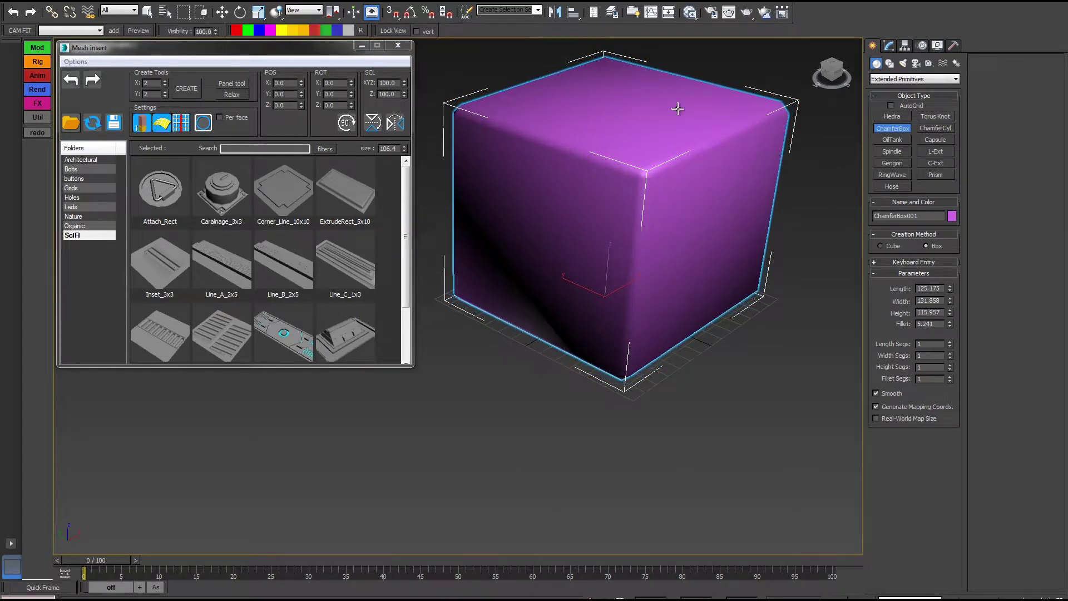
{"action": "key", "text": "F4"}
{"action": "middle_click_drag", "start_coordinate": [749, 156], "coordinate": [740, 190]}
{"action": "left_click", "coordinate": [950, 377]}
{"action": "left_click", "coordinate": [949, 377]}
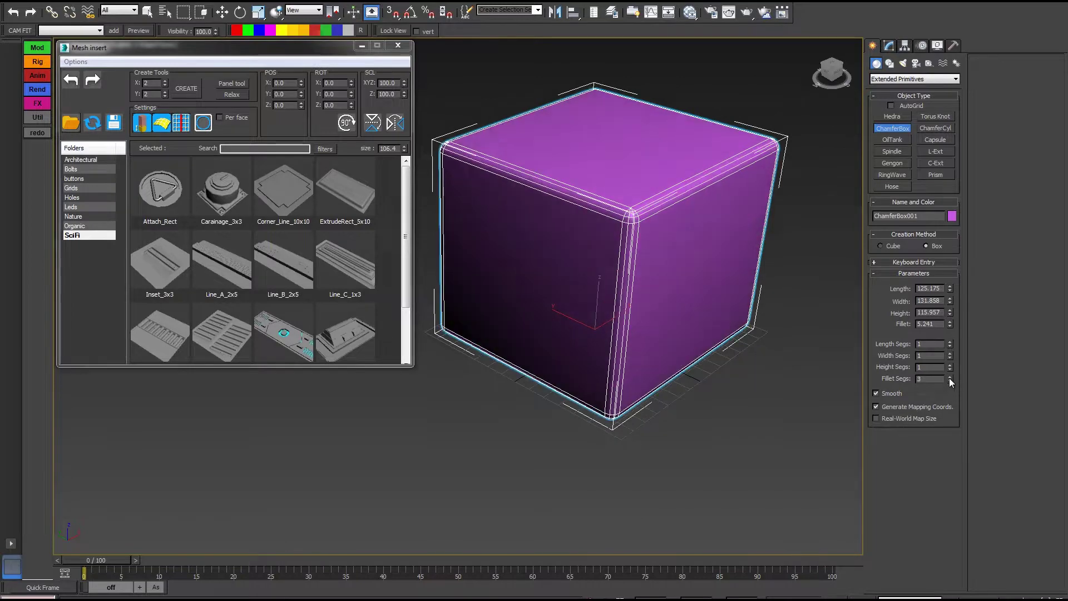
Set the chamfer box's length, width and height segments to 20 each
{"action": "type", "text": "20"}
{"action": "key", "text": "Tab"}
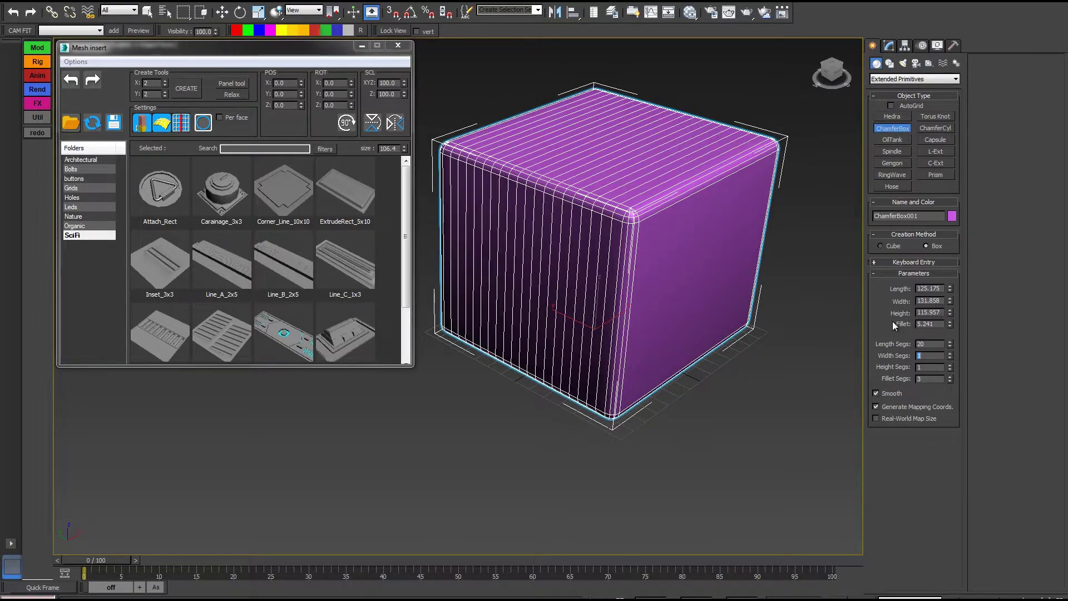
{"action": "type", "text": "20"}
{"action": "key", "text": "Tab"}
{"action": "type", "text": "20"}
{"action": "key", "text": "Return"}
Convert the chamfer box to an Editable Poly and change its object color to grey
{"action": "right_click", "coordinate": [581, 195]}
{"action": "right_click", "coordinate": [632, 182]}
{"action": "mouse_move", "coordinate": [718, 292]}
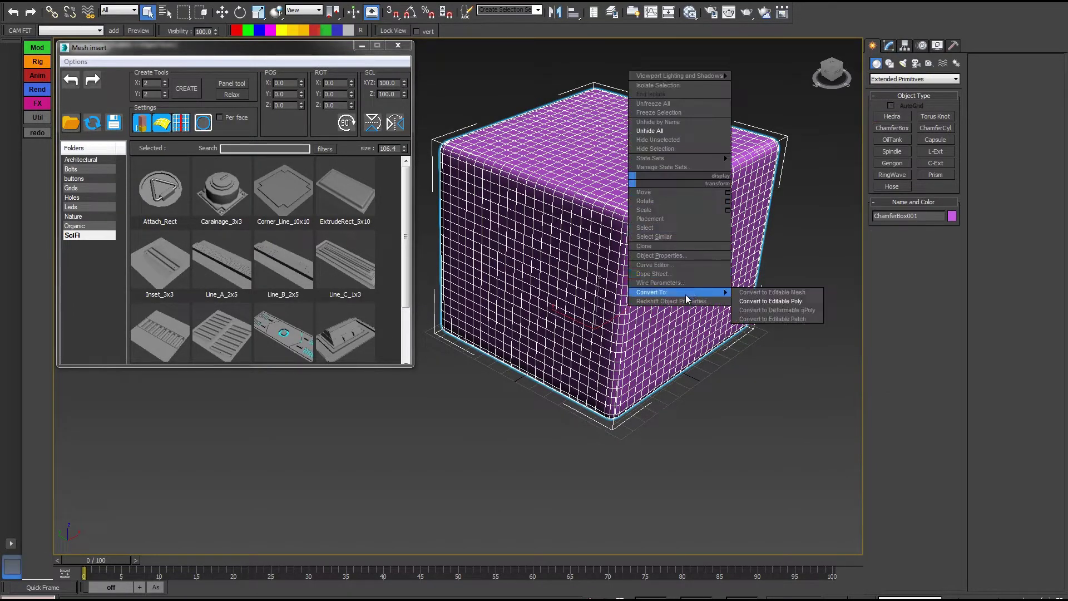
{"action": "left_click", "coordinate": [762, 303]}
{"action": "left_click", "coordinate": [348, 30]}
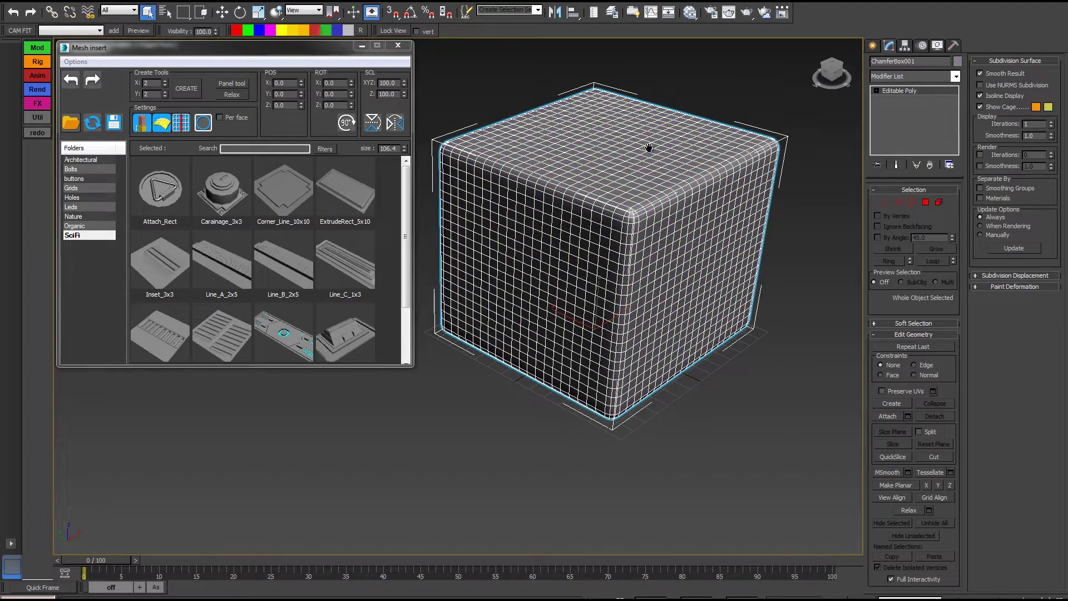
Select a 3×3 block of polygons in the upper middle of one side face of the box
{"action": "middle_click_drag", "start_coordinate": [648, 148], "coordinate": [623, 191], "text": "alt"}
{"action": "key", "text": "F4"}
{"action": "middle_click_drag", "start_coordinate": [645, 225], "coordinate": [463, 308], "text": "alt"}
{"action": "key", "text": "F4"}
{"action": "scroll", "coordinate": [627, 249], "scroll_direction": "up", "scroll_amount": 2}
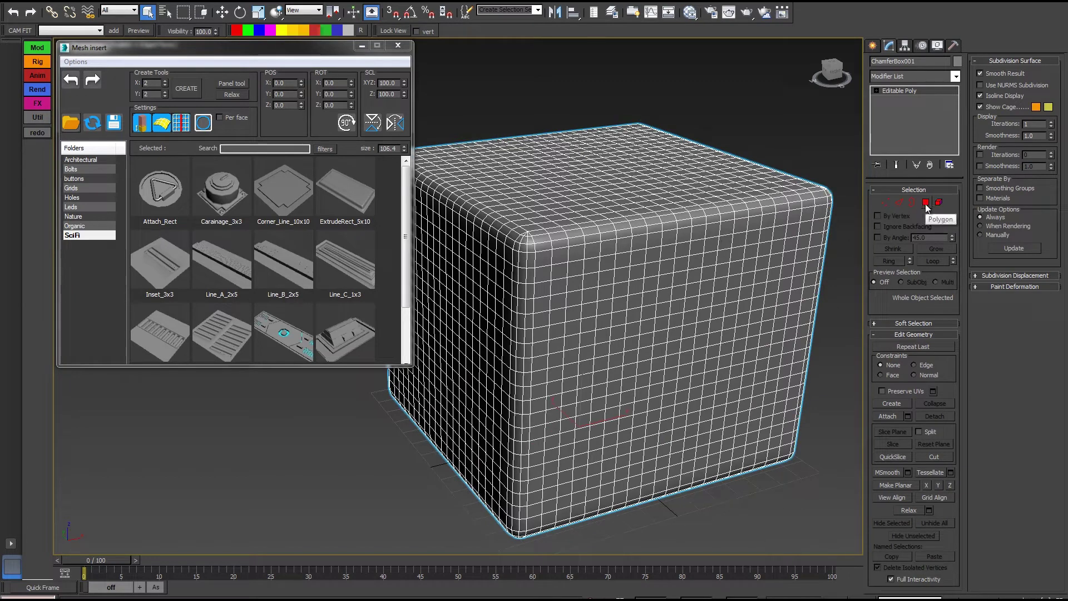
{"action": "left_click", "coordinate": [925, 204]}
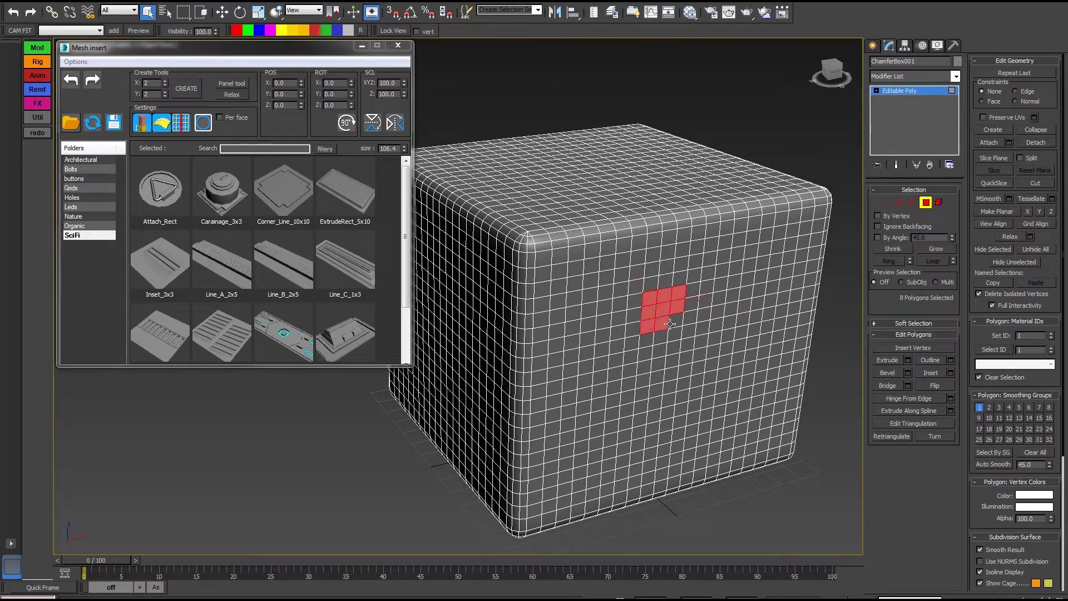
{"action": "scroll", "coordinate": [684, 319], "scroll_direction": "up", "scroll_amount": 5}
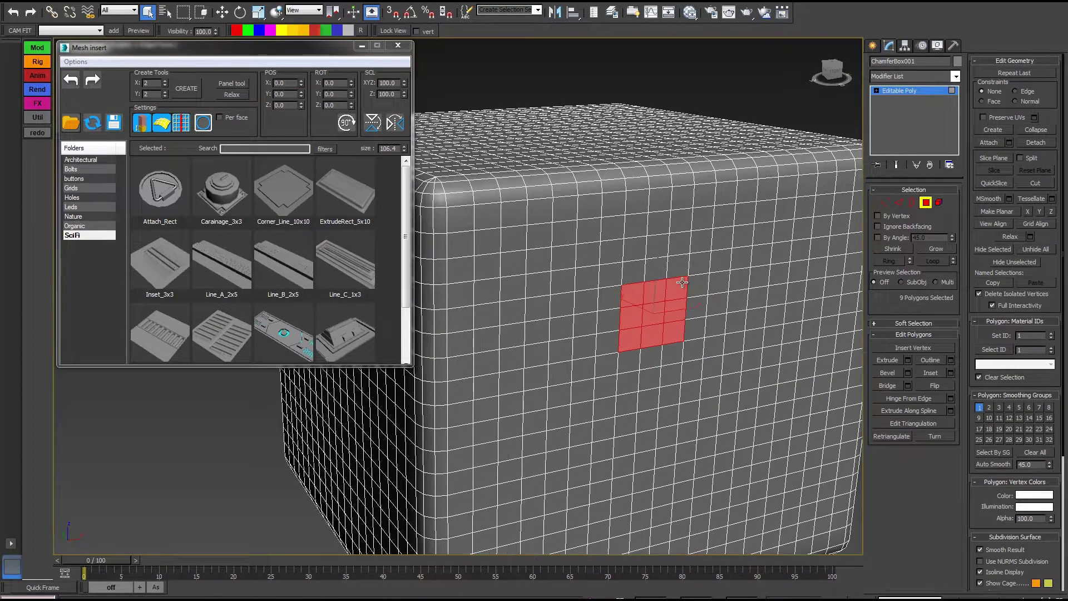
{"action": "middle_click_drag", "start_coordinate": [696, 252], "coordinate": [679, 256]}
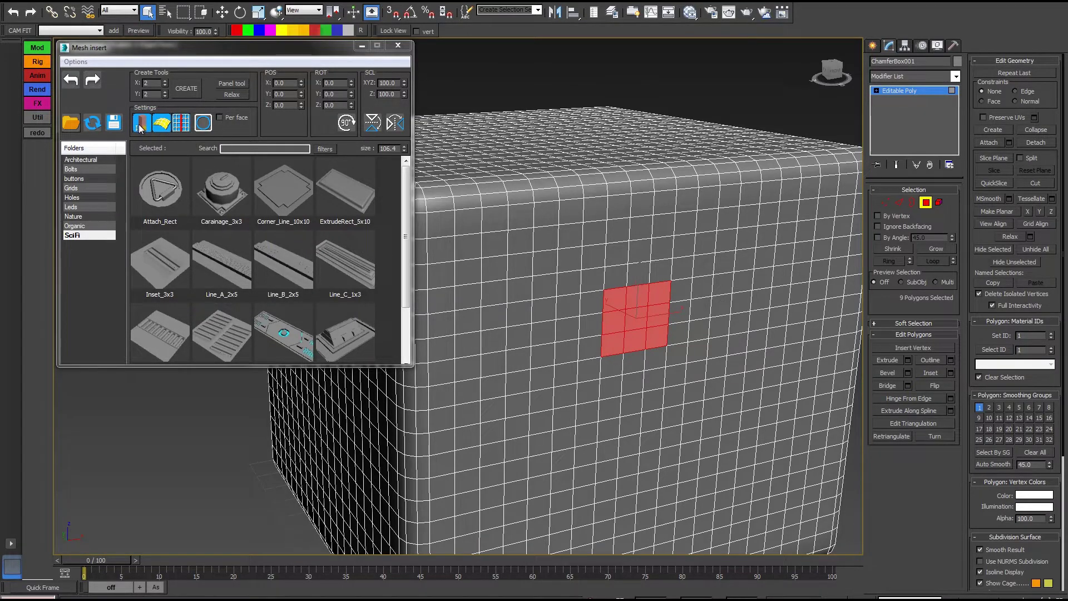
{"action": "scroll", "coordinate": [622, 283], "scroll_direction": "up", "scroll_amount": 5}
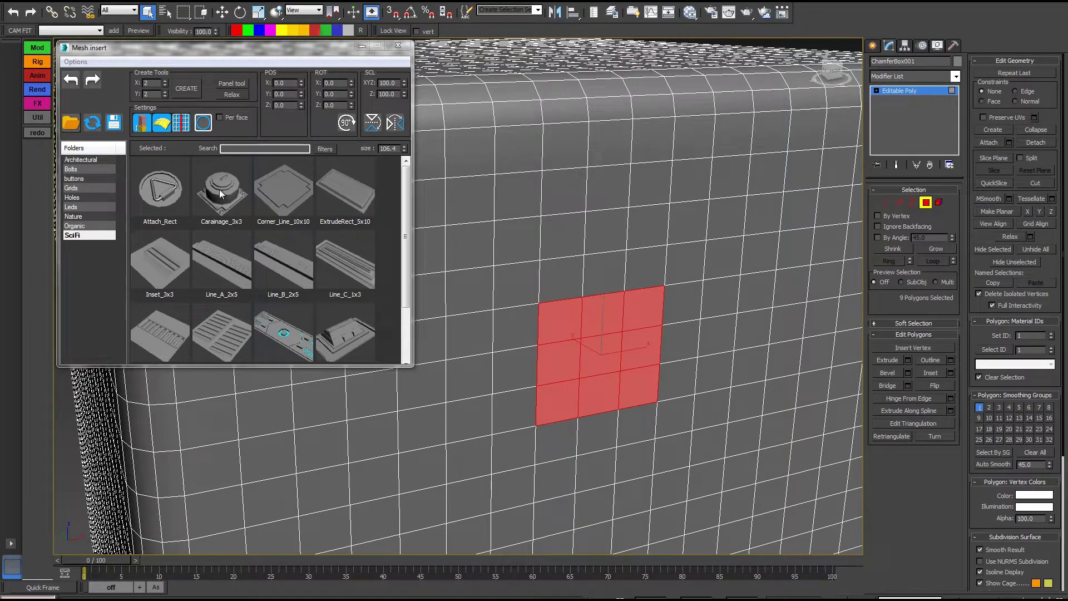
Insert the SciFi asset Carainage_3x3 into the selected 3×3 polygon block and inspect the inserted knob
{"action": "left_click", "coordinate": [221, 192]}
{"action": "middle_click_drag", "start_coordinate": [674, 334], "coordinate": [691, 323], "text": "alt"}
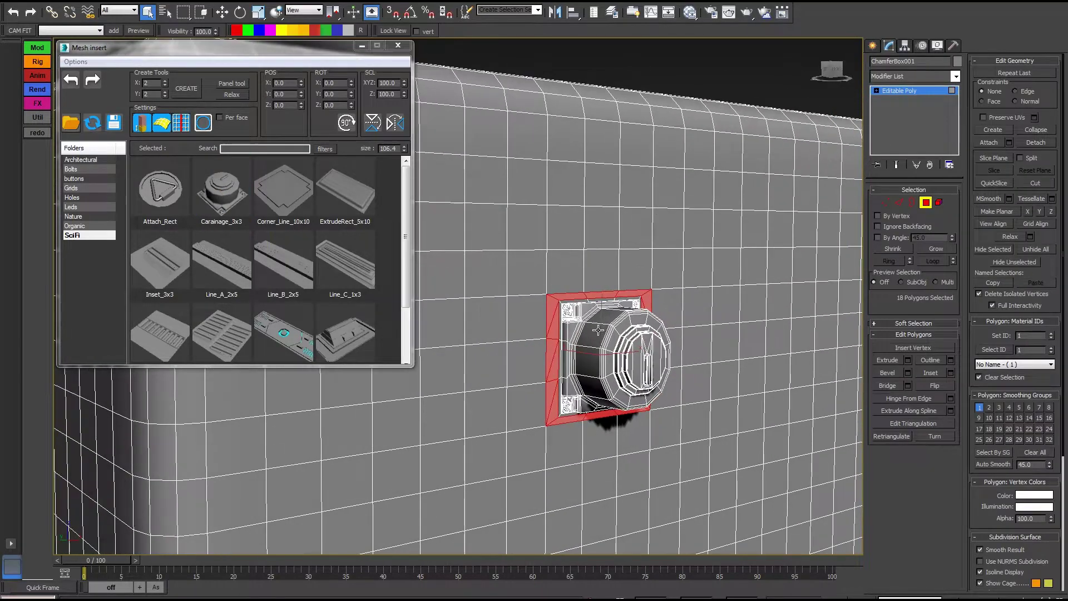
{"action": "scroll", "coordinate": [602, 328], "scroll_direction": "up", "scroll_amount": 3}
{"action": "mouse_move", "coordinate": [602, 327]}
{"action": "middle_mouse_down", "text": "alt"}
{"action": "mouse_move", "coordinate": [641, 325]}
{"action": "mouse_move", "coordinate": [602, 320]}
{"action": "mouse_move", "coordinate": [579, 341]}
{"action": "mouse_move", "coordinate": [581, 326]}
{"action": "mouse_move", "coordinate": [619, 323]}
{"action": "middle_mouse_up", "text": "alt"}
{"action": "scroll", "coordinate": [582, 325], "scroll_direction": "down", "scroll_amount": 3}
{"action": "scroll", "coordinate": [582, 326], "scroll_direction": "up", "scroll_amount": 3}
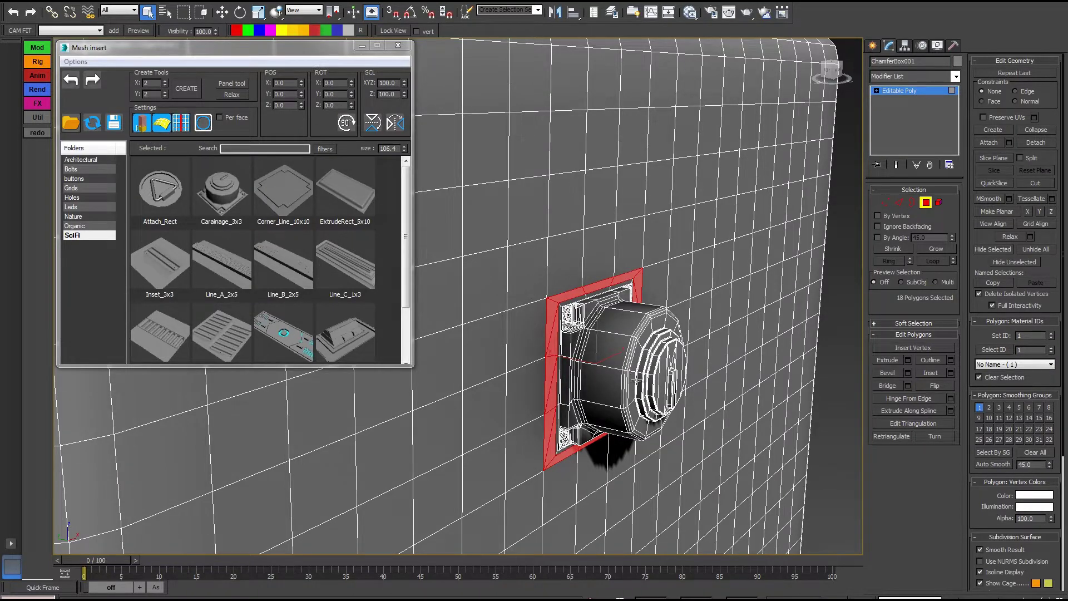
Insert Carainage_3x3 into a single polygon just above the large knob and compare both knobs' heights from the side
{"action": "middle_click_drag", "start_coordinate": [635, 380], "coordinate": [572, 247], "text": "alt"}
{"action": "left_click", "coordinate": [557, 287]}
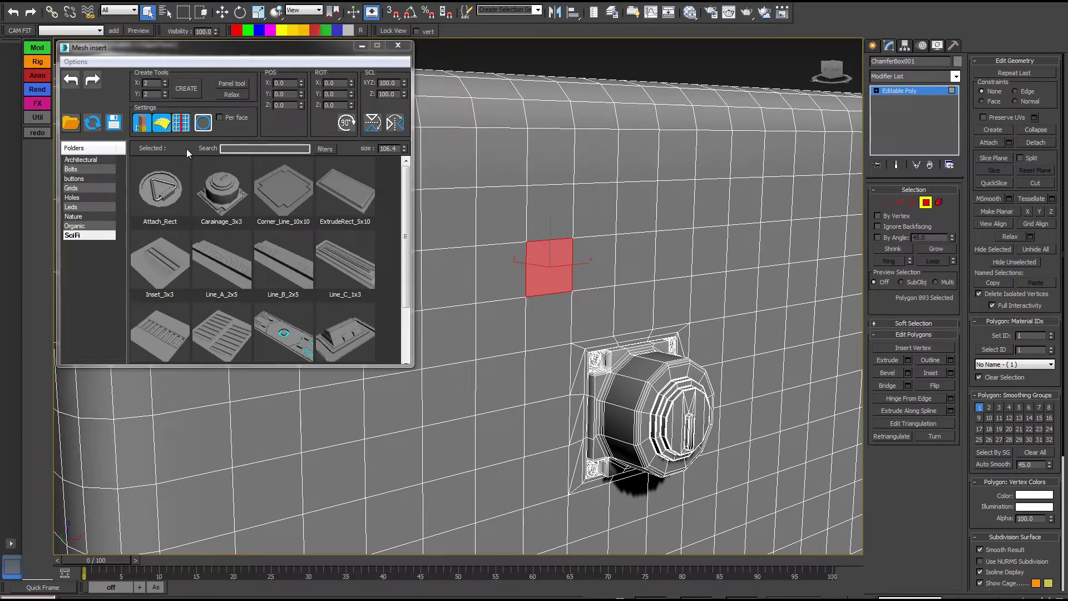
{"action": "left_click", "coordinate": [217, 188]}
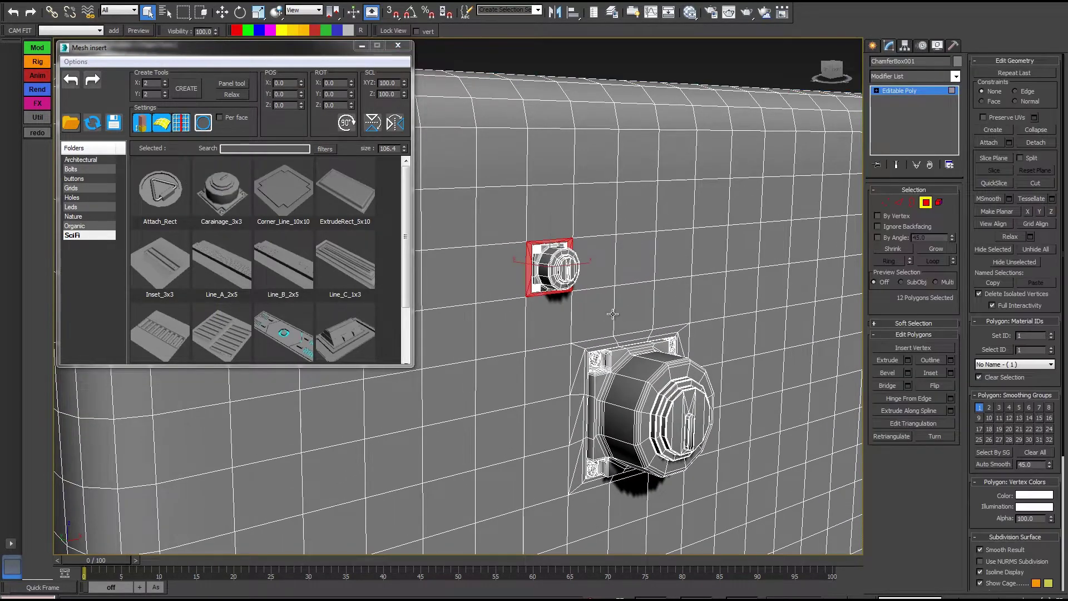
{"action": "middle_click_drag", "start_coordinate": [612, 315], "coordinate": [607, 277], "text": "alt"}
{"action": "middle_click_drag", "start_coordinate": [590, 234], "coordinate": [602, 296], "text": "alt"}
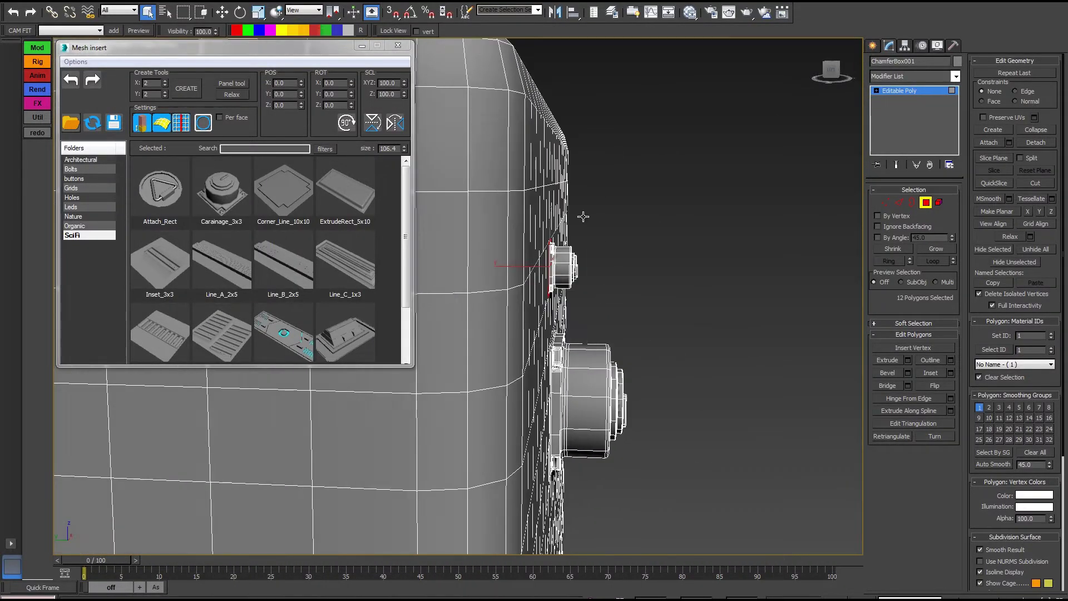
{"action": "middle_click_drag", "start_coordinate": [579, 217], "coordinate": [632, 247], "text": "alt"}
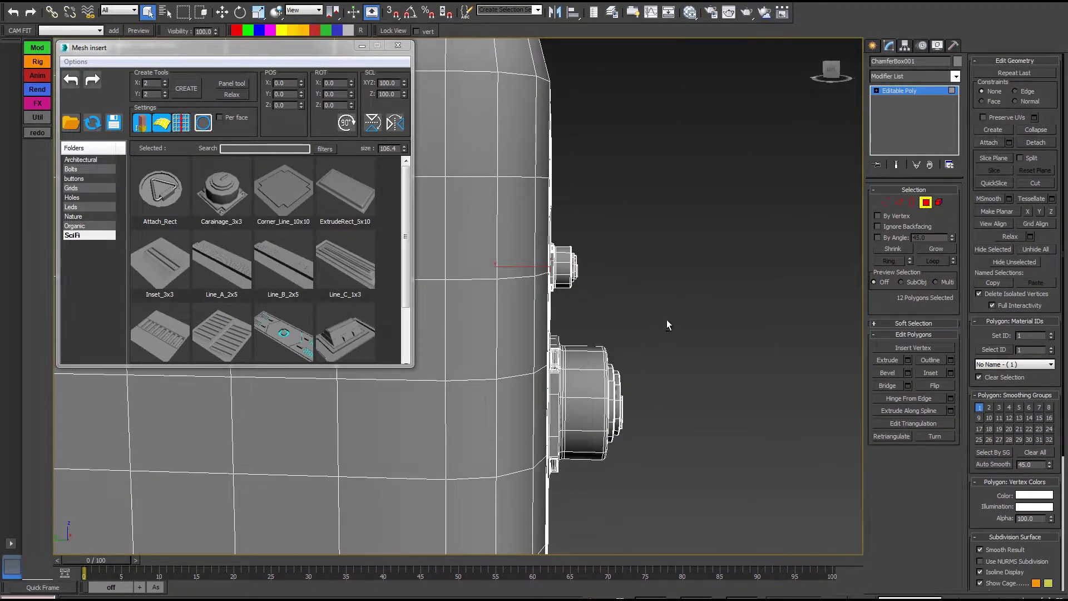
{"action": "middle_click_drag", "start_coordinate": [668, 325], "coordinate": [623, 323], "text": "alt"}
Turn on Keep Asset Height and insert Carainage_3x3 into a single polygon beside the small knob
{"action": "left_click", "coordinate": [622, 257]}
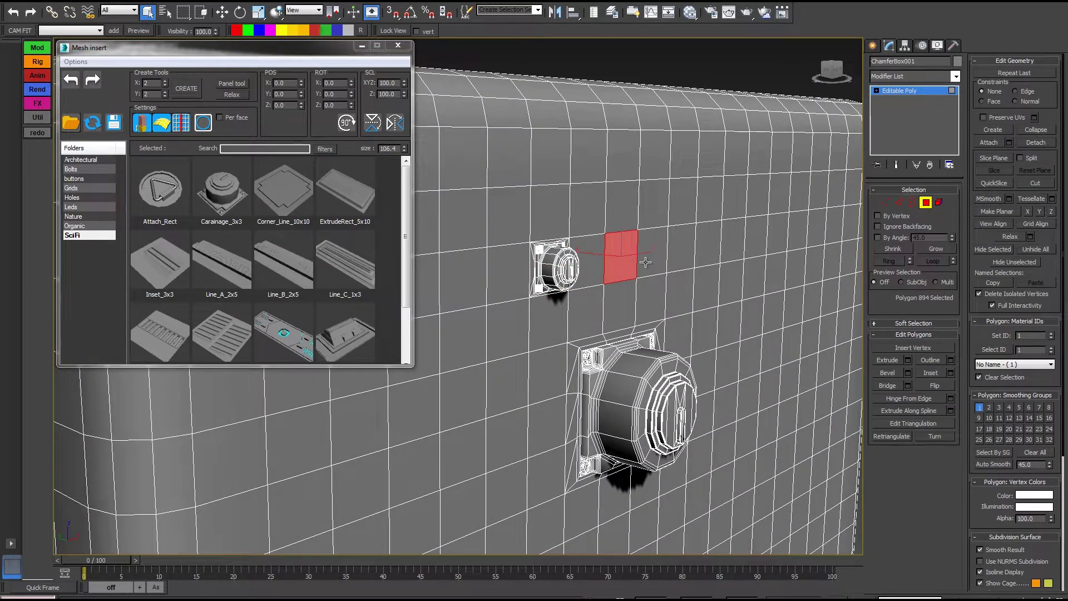
{"action": "left_click", "coordinate": [142, 126]}
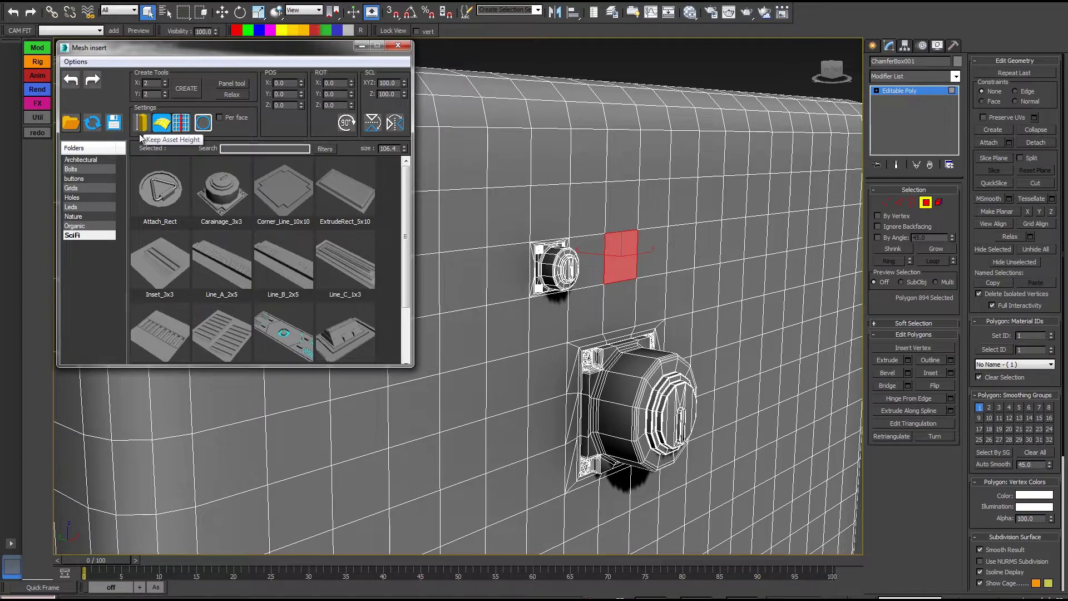
{"action": "left_click", "coordinate": [218, 188]}
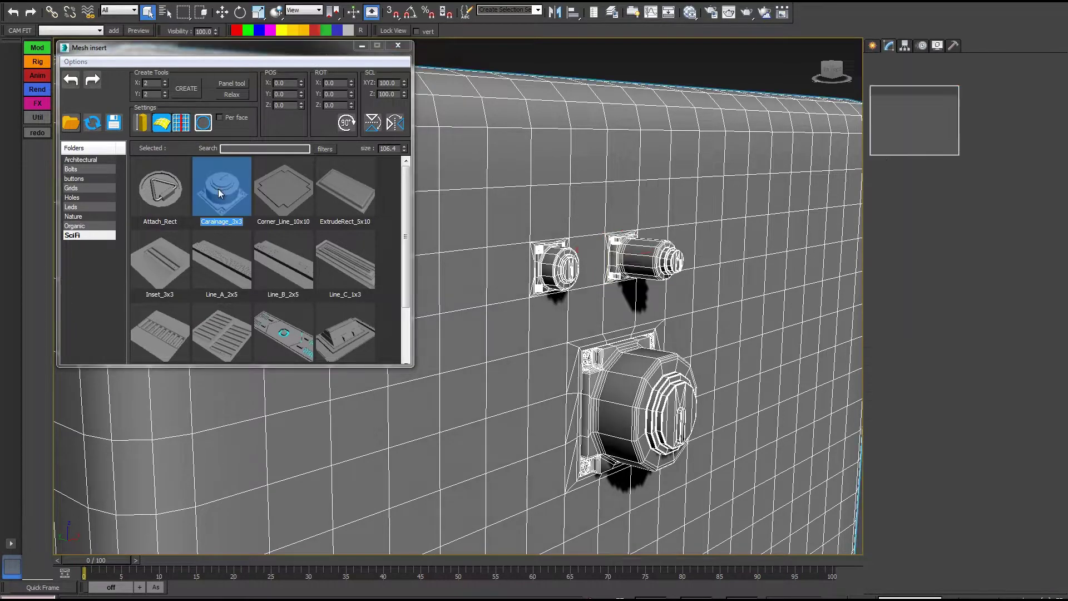
{"action": "middle_click_drag", "start_coordinate": [655, 273], "coordinate": [562, 211], "text": "alt"}
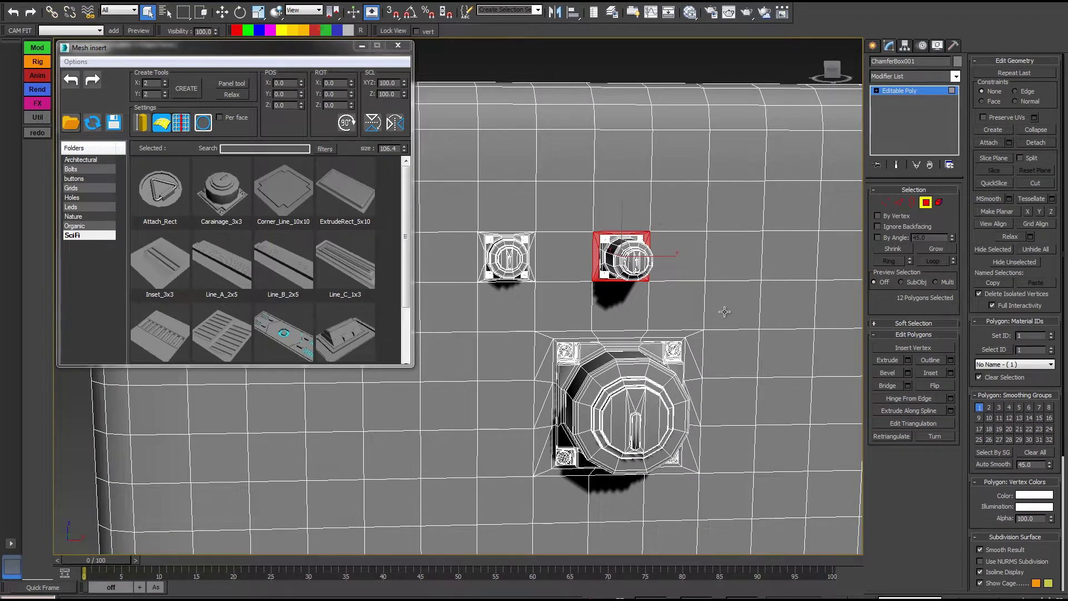
Select a single polygon, a 2×2 block and a 3×3 block as separate groups on the box's side face
{"action": "middle_click_drag", "start_coordinate": [724, 312], "coordinate": [670, 306], "text": "alt"}
{"action": "left_click", "coordinate": [670, 305]}
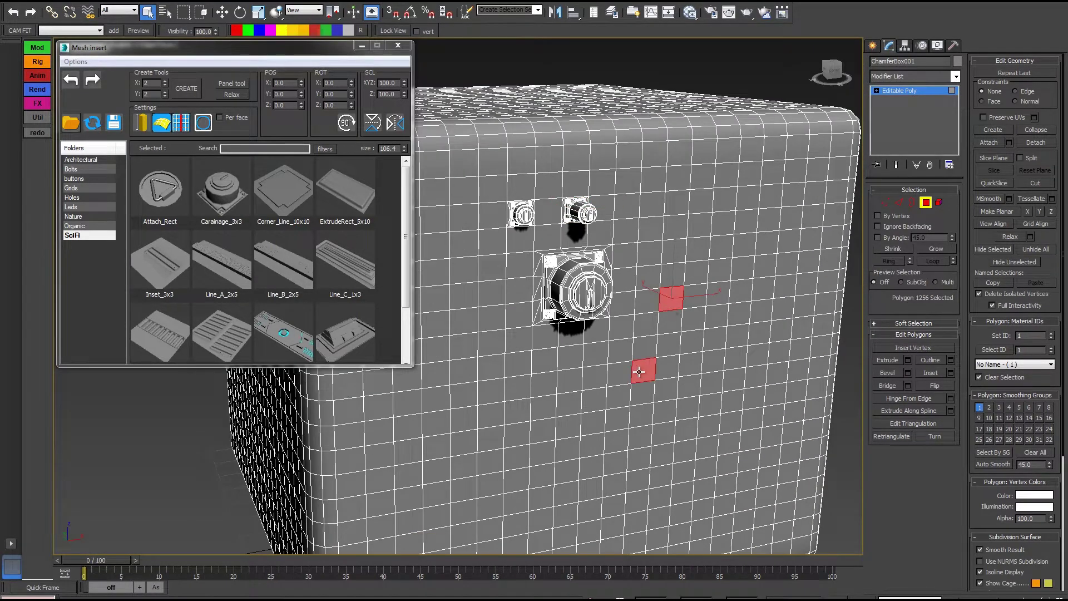
{"action": "left_click", "coordinate": [612, 447], "text": "ctrl"}
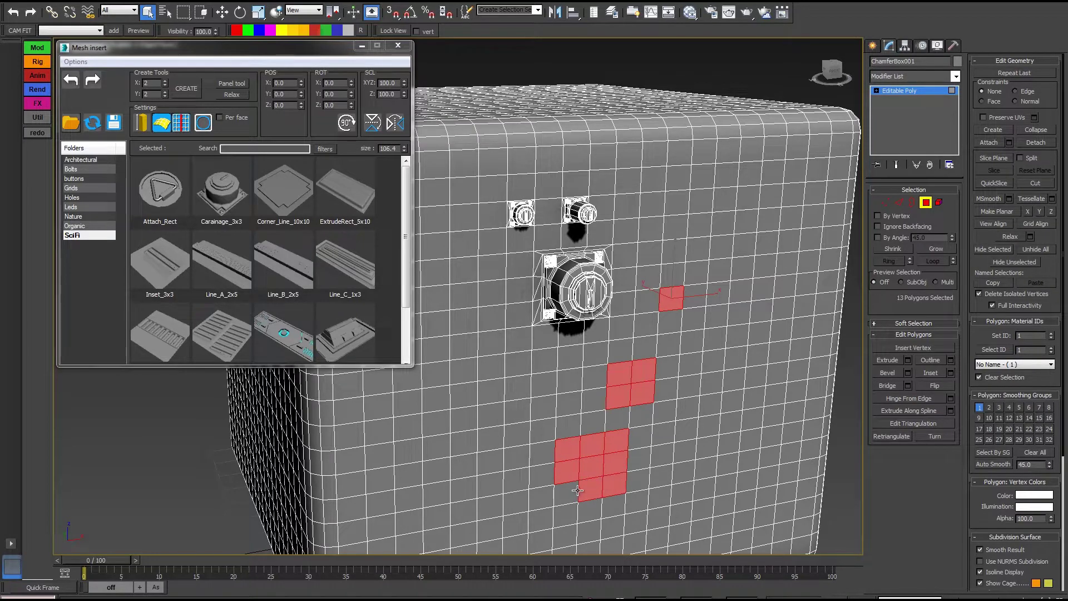
Try inserting Carainage_3x3 into the three selected polygon groups with Keep Asset Height on, and undo the insertion
{"action": "left_click", "coordinate": [222, 200]}
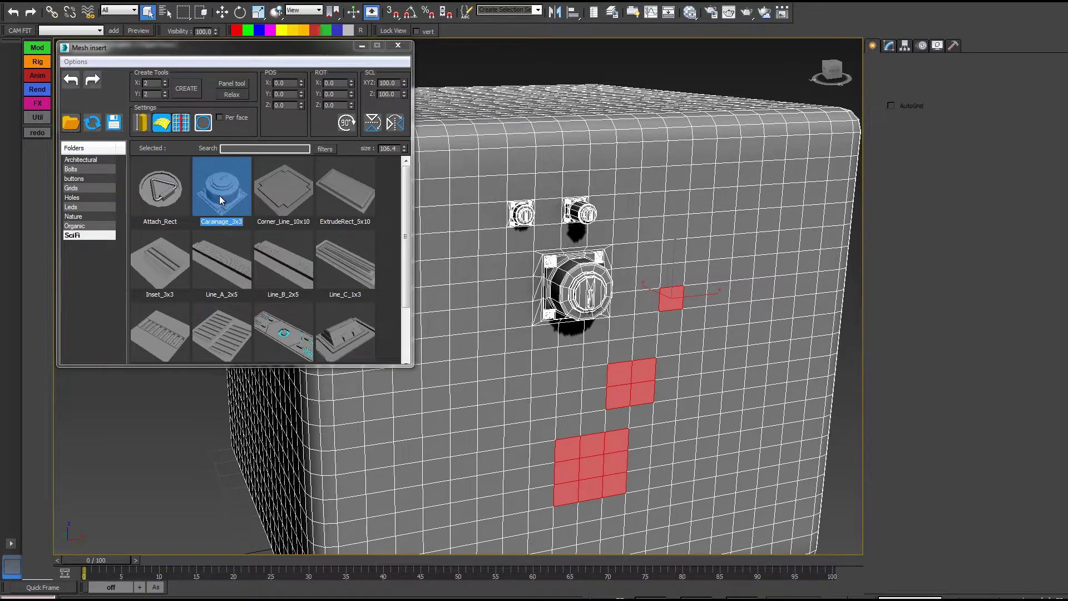
{"action": "middle_click_drag", "start_coordinate": [686, 372], "coordinate": [604, 370], "text": "alt"}
{"action": "middle_click_drag", "start_coordinate": [623, 412], "coordinate": [743, 341], "text": "alt"}
{"action": "middle_click_drag", "start_coordinate": [652, 326], "coordinate": [641, 413], "text": "alt"}
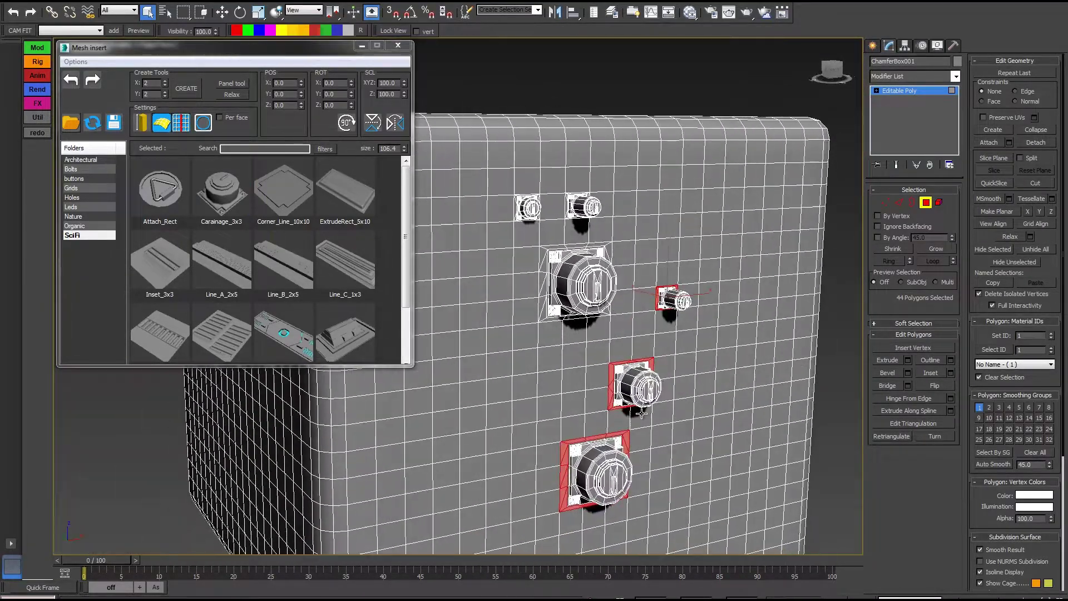
{"action": "left_click", "coordinate": [70, 79]}
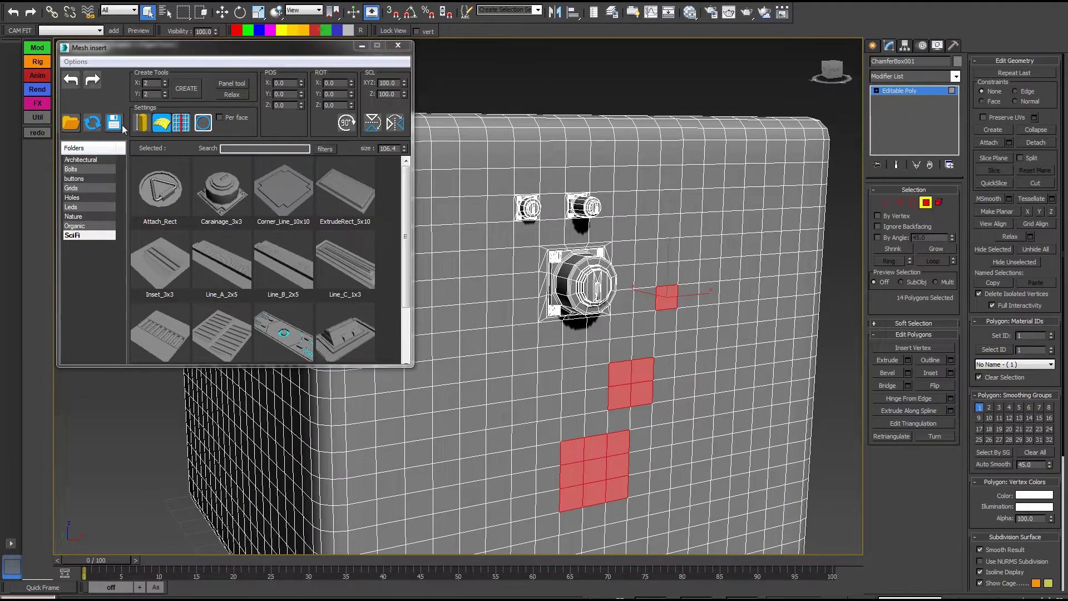
Try inserting Carainage_3x3 into the three polygon groups with Keep Asset Height off, inspect it without edges, and undo the insertion
{"action": "left_click", "coordinate": [211, 180]}
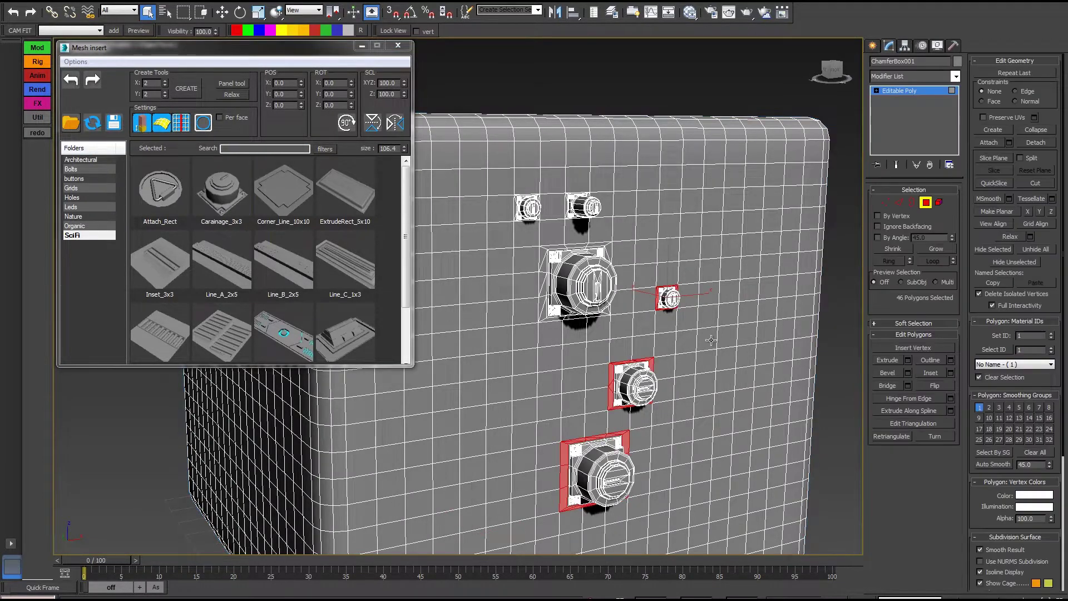
{"action": "middle_click_drag", "start_coordinate": [710, 340], "coordinate": [628, 233], "text": "alt"}
{"action": "scroll", "coordinate": [659, 323], "scroll_direction": "up", "scroll_amount": 4}
{"action": "scroll", "coordinate": [688, 321], "scroll_direction": "down", "scroll_amount": 3}
{"action": "key", "text": "F4"}
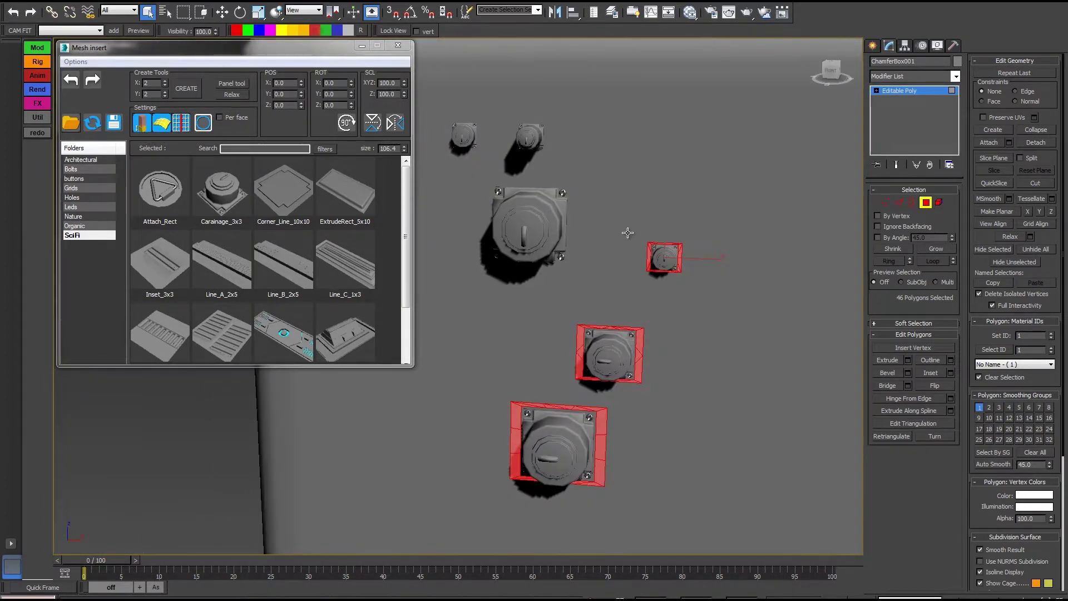
{"action": "left_click", "coordinate": [70, 81]}
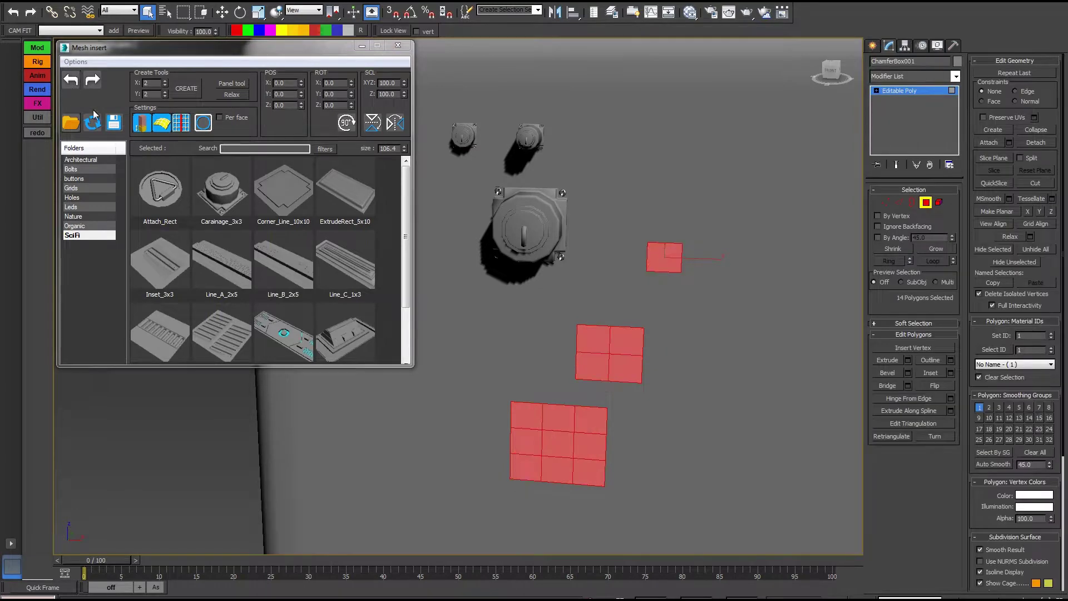
Display the edges again and select the rounded upper corner of the box by growing a corner polygon twice and shrinking it once
{"action": "middle_click_drag", "start_coordinate": [562, 286], "coordinate": [627, 275], "text": "alt"}
{"action": "key", "text": "F4"}
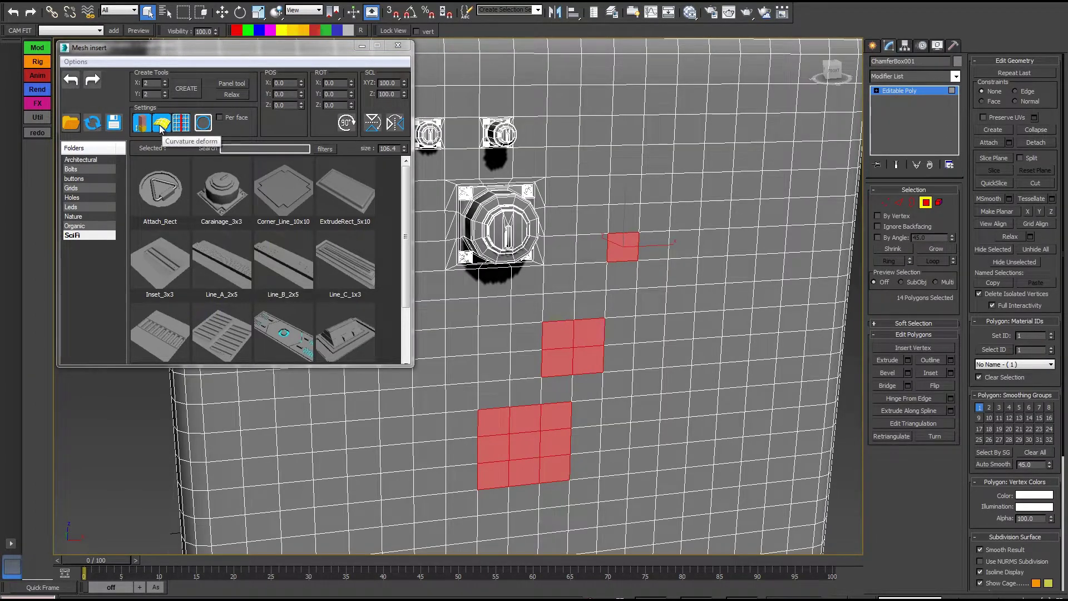
{"action": "middle_click_drag", "start_coordinate": [640, 267], "coordinate": [580, 242], "text": "alt"}
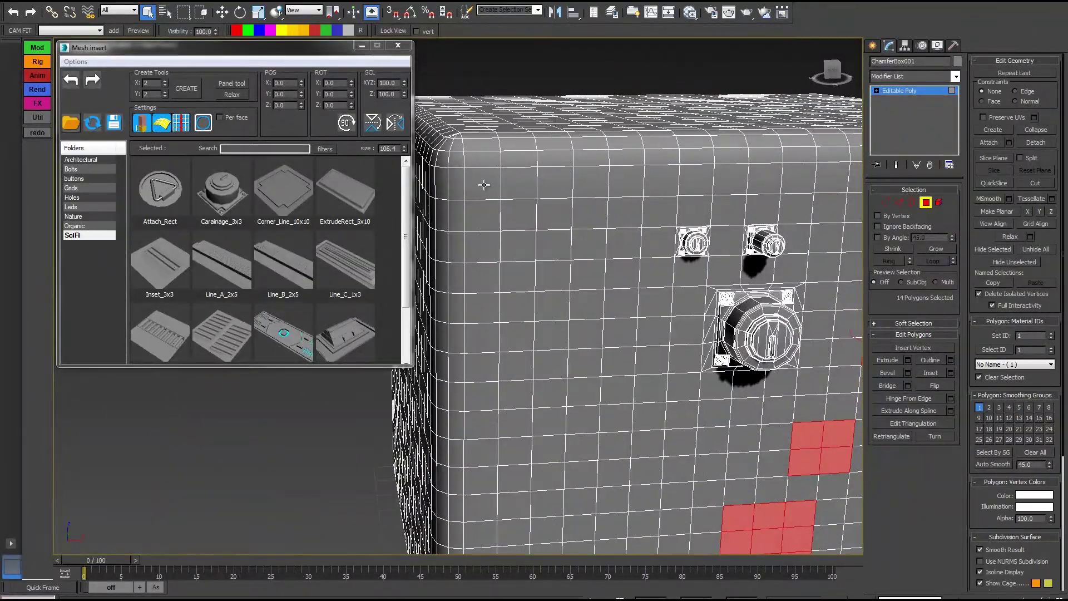
{"action": "middle_click_drag", "start_coordinate": [484, 185], "coordinate": [540, 190], "text": "alt"}
{"action": "left_click", "coordinate": [540, 190]}
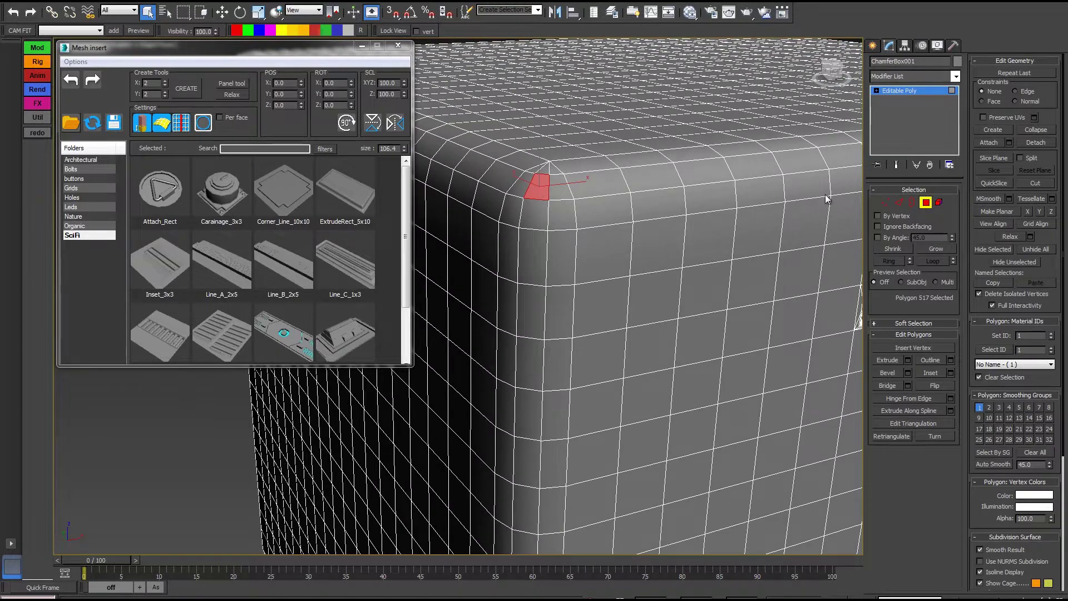
{"action": "left_click", "coordinate": [934, 248]}
{"action": "left_click", "coordinate": [933, 248]}
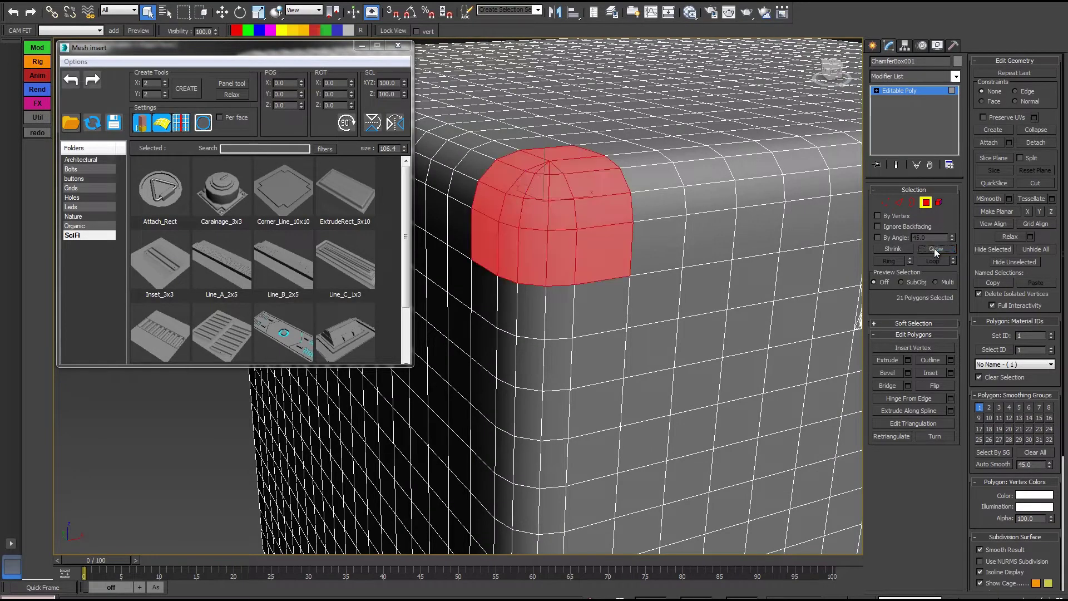
{"action": "left_click", "coordinate": [896, 248]}
Insert the SciFi asset Attach_Rect into the selected rounded corner with Curvature deform and inspect it from the side
{"action": "scroll", "coordinate": [544, 191], "scroll_direction": "up", "scroll_amount": 5}
{"action": "middle_click_drag", "start_coordinate": [545, 187], "coordinate": [581, 258], "text": "alt"}
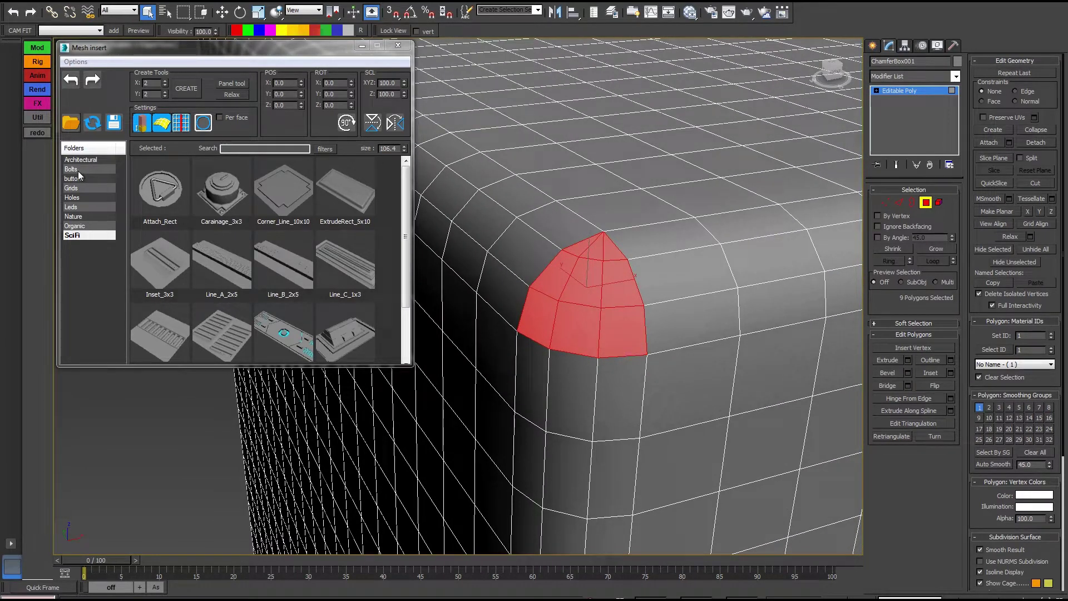
{"action": "left_click", "coordinate": [162, 189]}
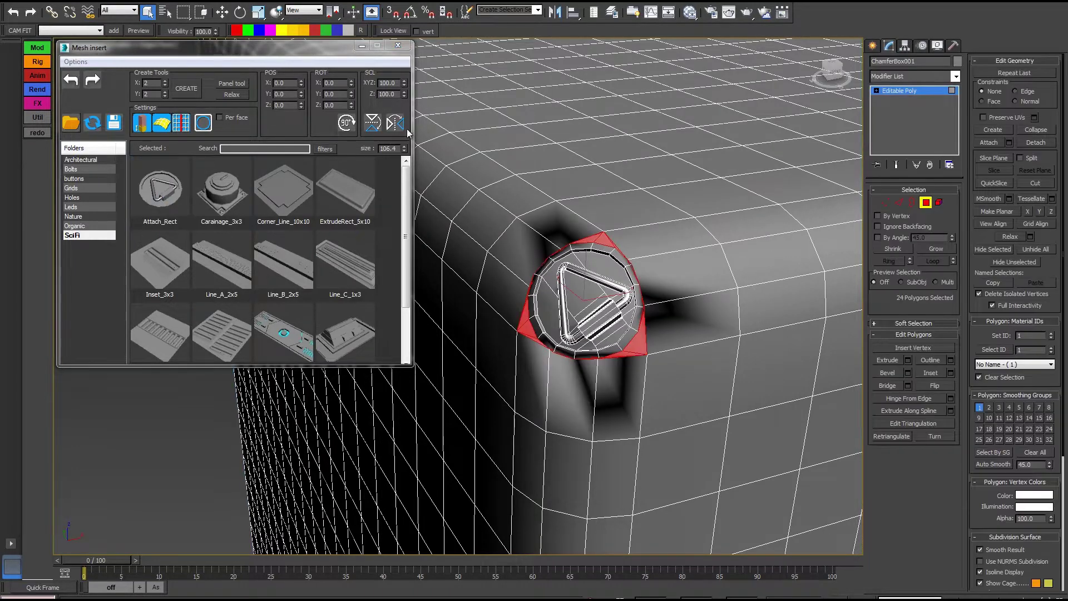
{"action": "middle_click_drag", "start_coordinate": [671, 277], "coordinate": [602, 262], "text": "alt"}
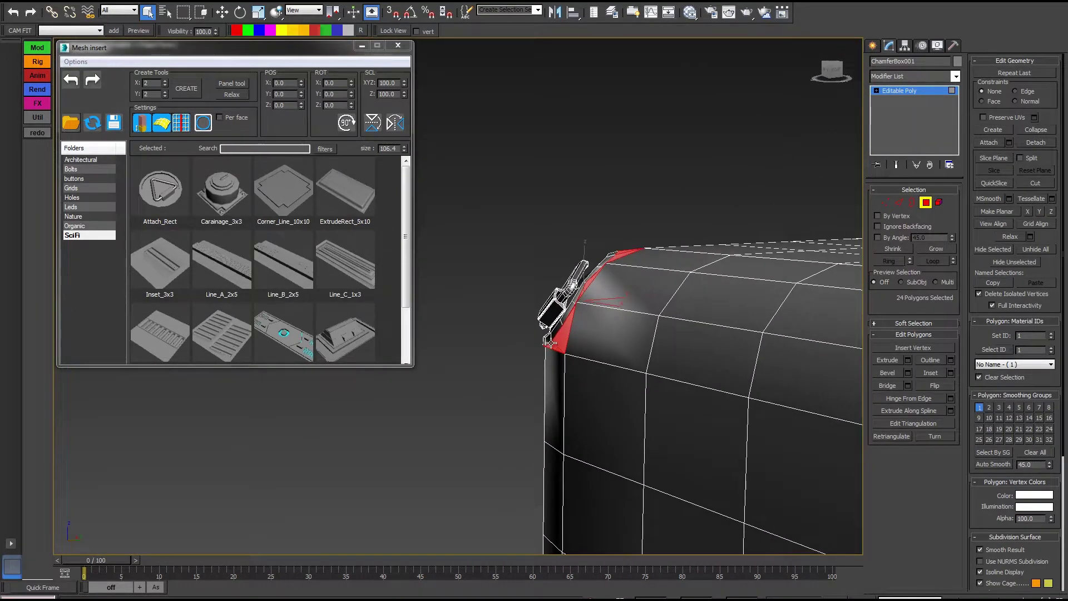
Undo the Attach_Rect insertion and insert Bolt_C from the Bolts library into the rounded corner with Curvature deform
{"action": "middle_click_drag", "start_coordinate": [549, 344], "coordinate": [532, 218], "text": "alt"}
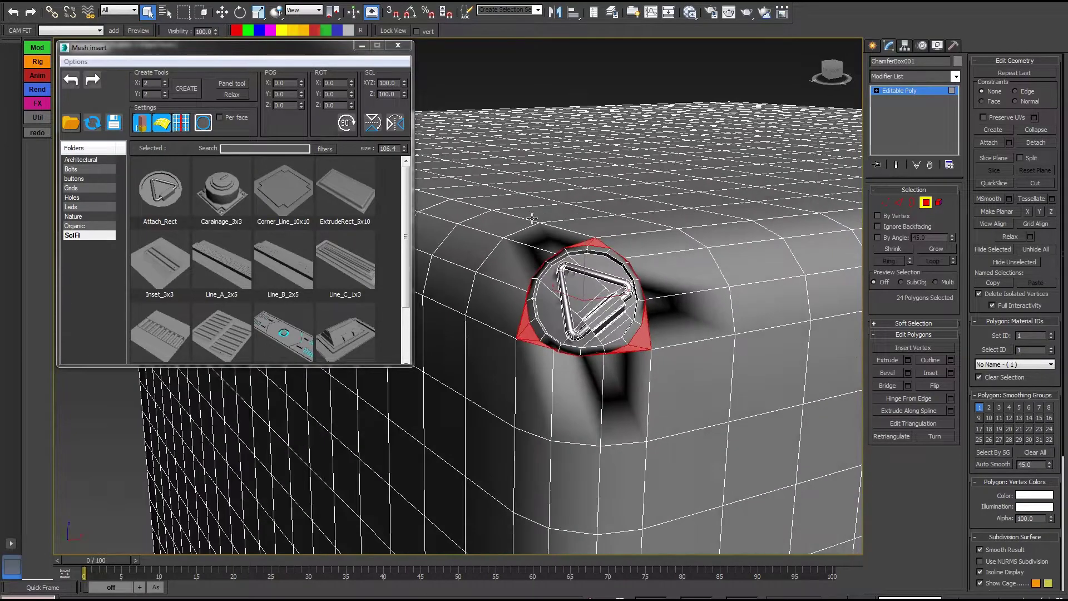
{"action": "left_click", "coordinate": [71, 81]}
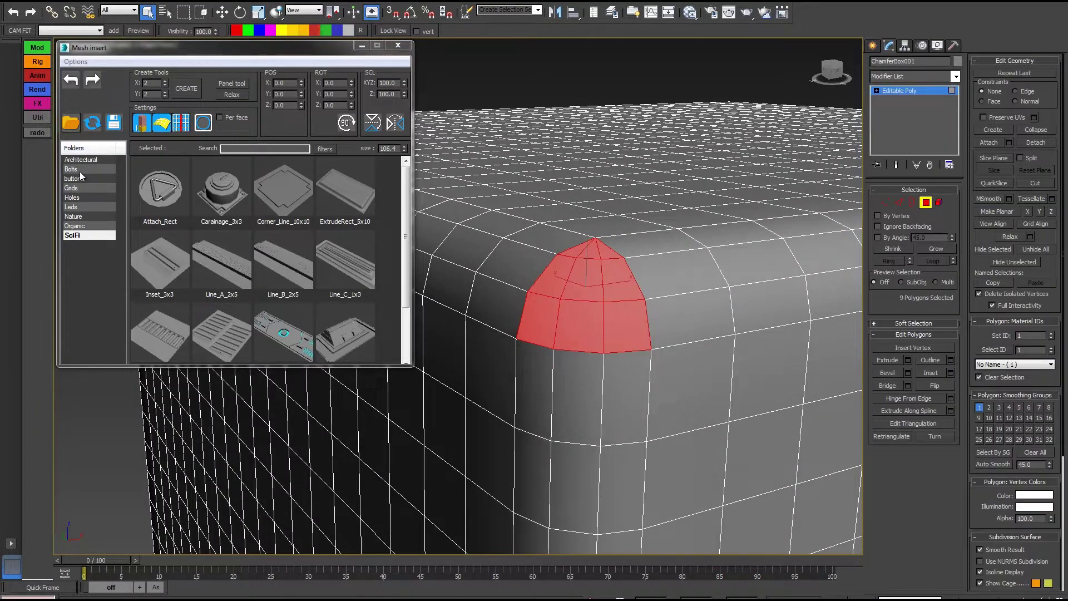
{"action": "left_click", "coordinate": [79, 170]}
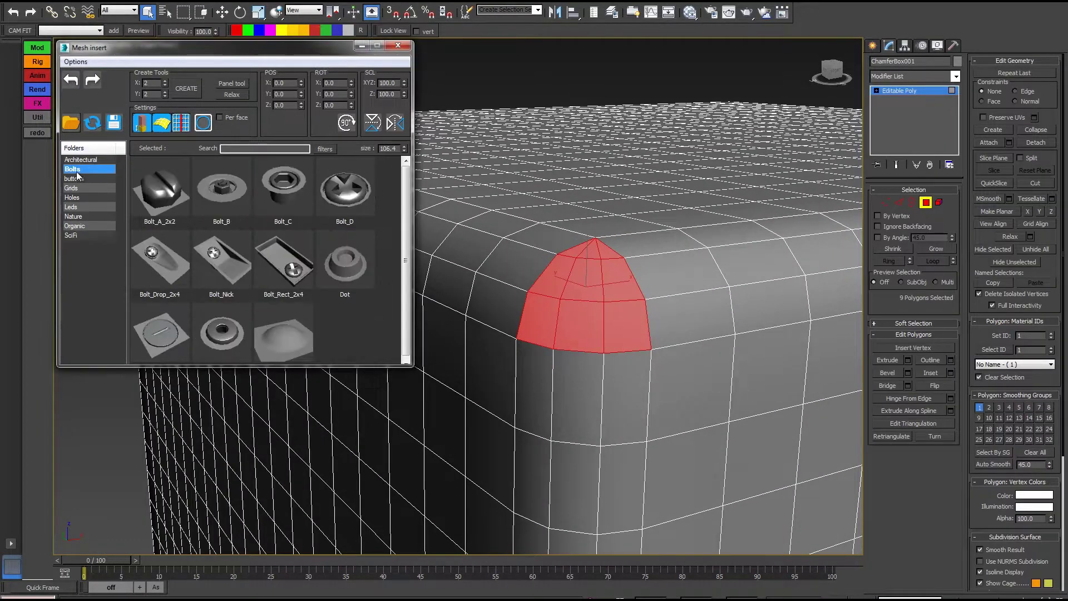
{"action": "left_click", "coordinate": [295, 187]}
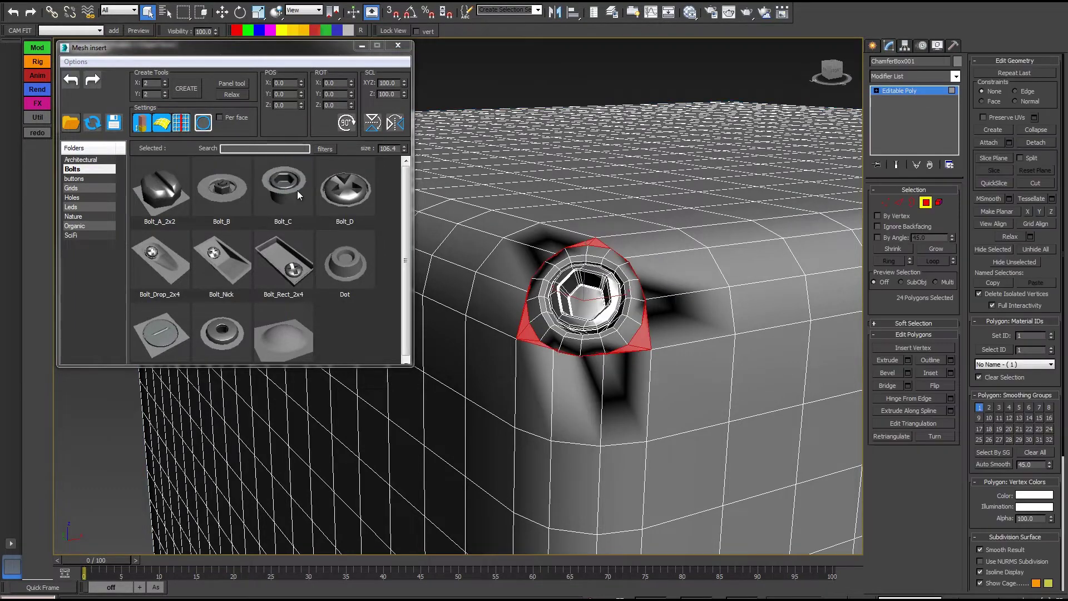
Scale down the inserted Bolt_C, inspect its curvature from the side, and undo the insertion
{"action": "middle_click_drag", "start_coordinate": [682, 245], "coordinate": [581, 210], "text": "alt"}
{"action": "left_click_drag", "start_coordinate": [403, 85], "coordinate": [379, 224]}
{"action": "middle_click_drag", "start_coordinate": [636, 243], "coordinate": [528, 246], "text": "alt"}
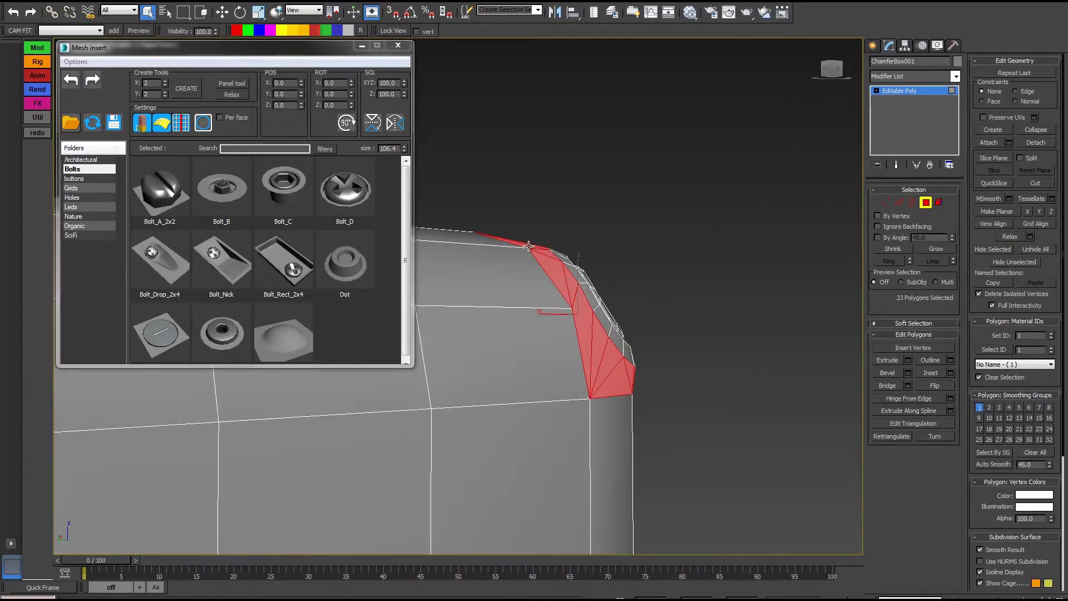
{"action": "middle_click_drag", "start_coordinate": [647, 385], "coordinate": [548, 397], "text": "alt"}
{"action": "left_click", "coordinate": [73, 85]}
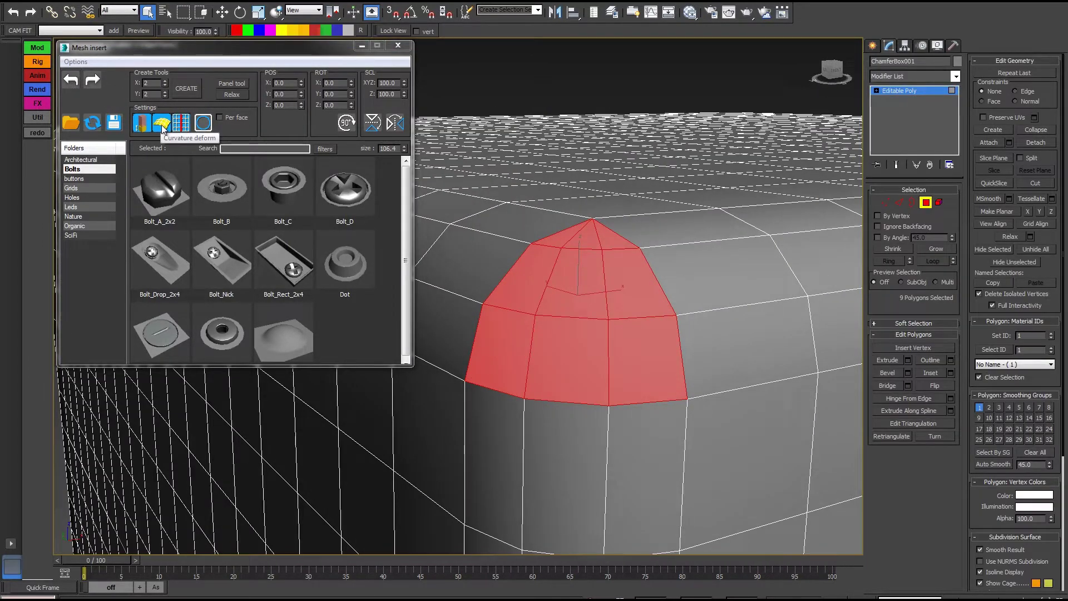
Insert Bolt_B into the rounded corner with Keep shape instead of Curvature deform, and scale it down
{"action": "left_click", "coordinate": [229, 192]}
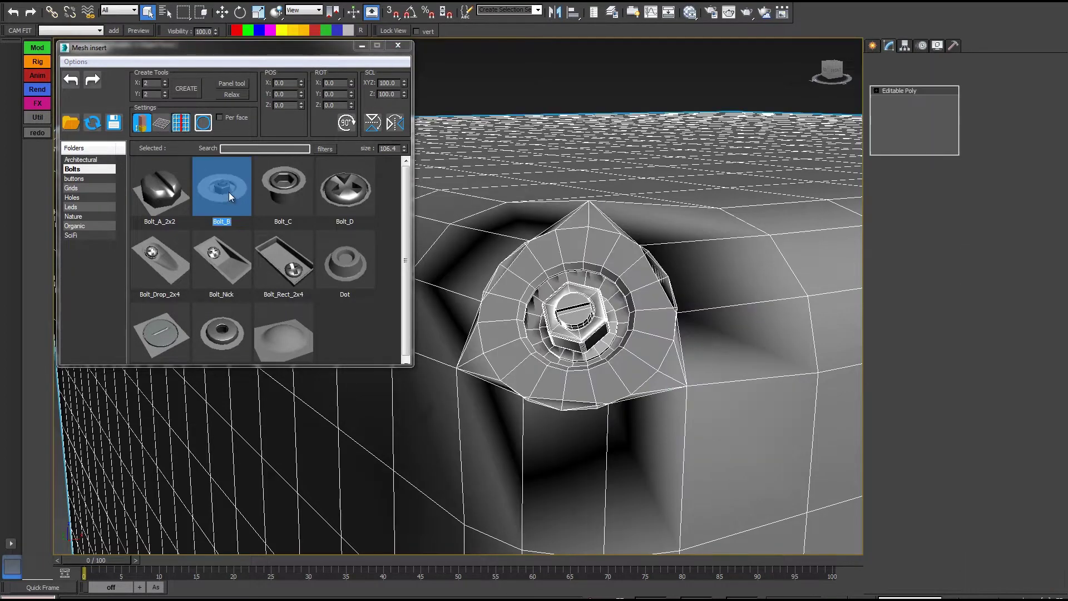
{"action": "left_click_drag", "start_coordinate": [404, 86], "coordinate": [403, 221]}
{"action": "middle_click_drag", "start_coordinate": [712, 297], "coordinate": [579, 290], "text": "alt"}
{"action": "scroll", "coordinate": [660, 297], "scroll_direction": "down", "scroll_amount": 3}
{"action": "scroll", "coordinate": [650, 280], "scroll_direction": "up", "scroll_amount": 6}
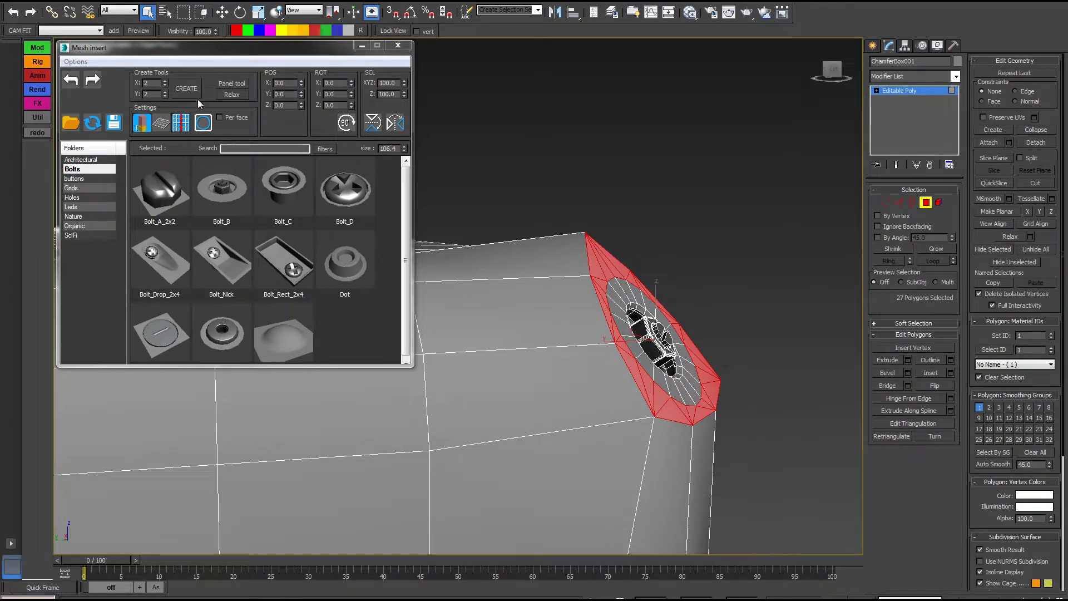
Relax the polygons around the inserted bolt three times and inspect the corner at object level without edges
{"action": "left_click", "coordinate": [232, 96]}
{"action": "left_click", "coordinate": [231, 96]}
{"action": "left_click", "coordinate": [232, 96]}
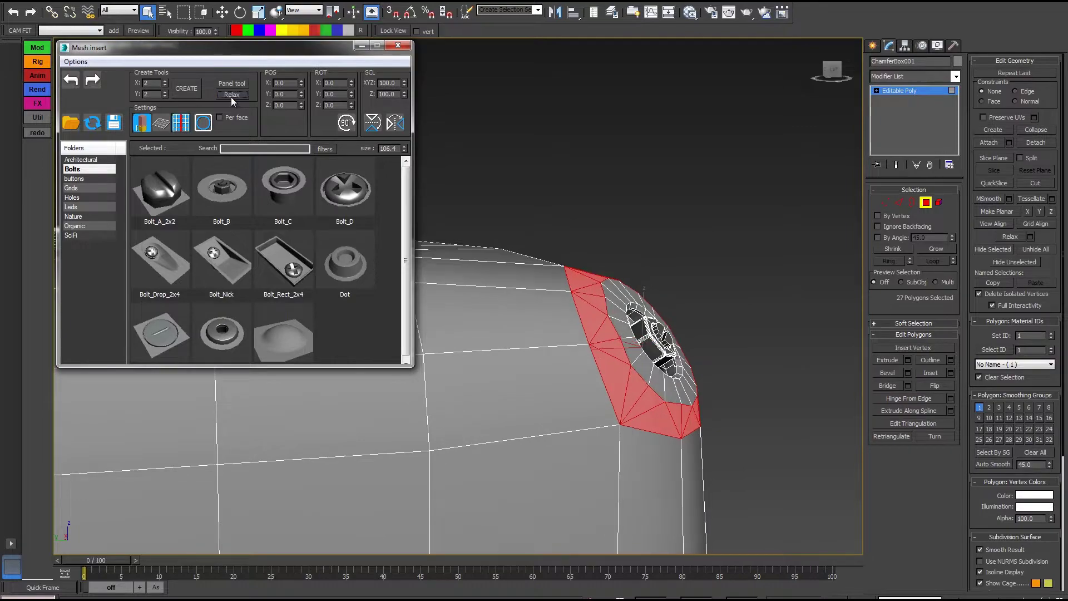
{"action": "middle_click_drag", "start_coordinate": [566, 211], "coordinate": [523, 258], "text": "alt"}
{"action": "scroll", "coordinate": [525, 244], "scroll_direction": "down", "scroll_amount": 3}
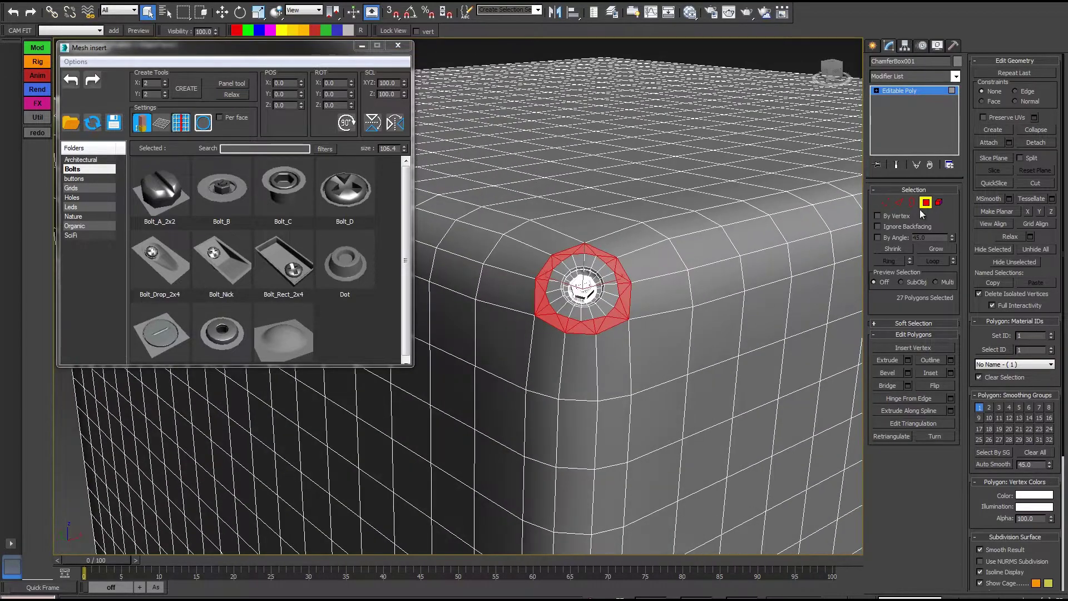
{"action": "left_click", "coordinate": [921, 205]}
{"action": "key", "text": "F4"}
{"action": "middle_click_drag", "start_coordinate": [678, 227], "coordinate": [856, 238], "text": "alt"}
{"action": "key", "text": "F4"}
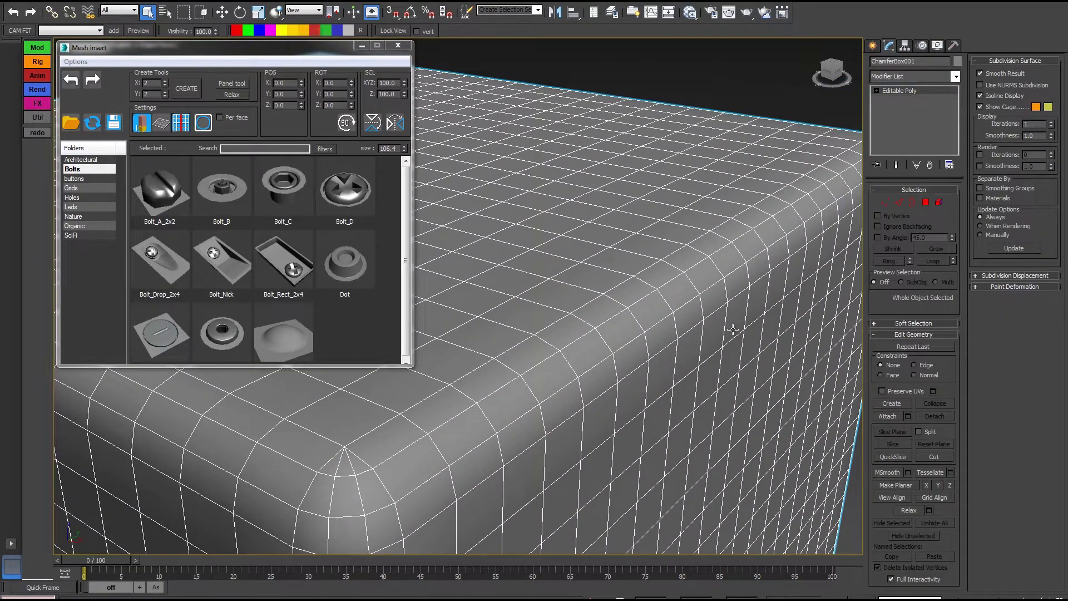
Select four adjacent polygons along the box's rounded upper edge and grow the selection three times
{"action": "left_click", "coordinate": [925, 203]}
{"action": "left_click", "coordinate": [680, 290]}
{"action": "left_click", "coordinate": [701, 278], "text": "ctrl"}
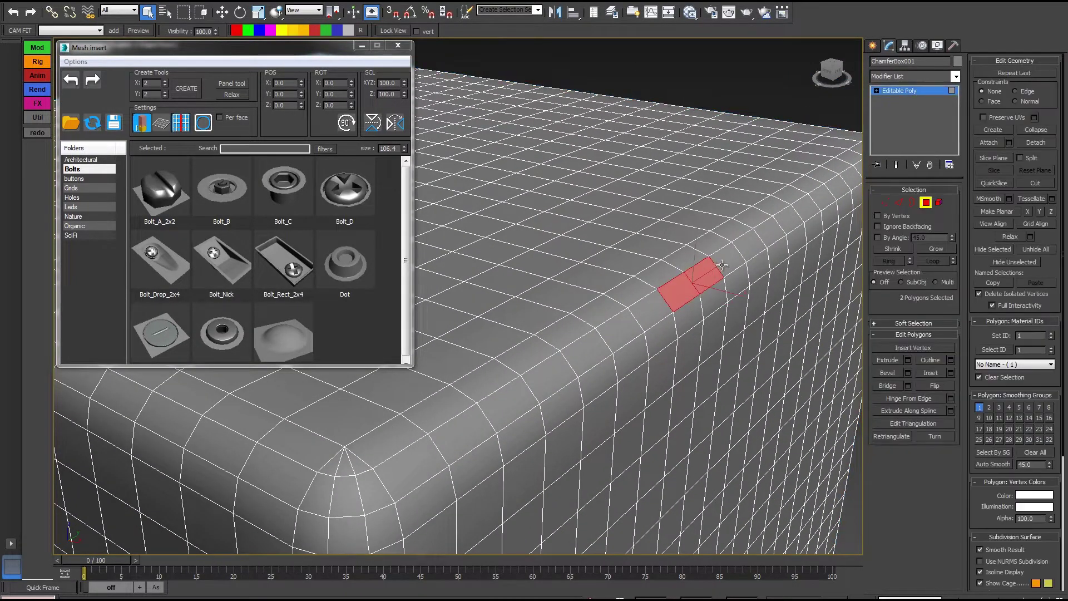
{"action": "left_click", "coordinate": [725, 262], "text": "ctrl"}
{"action": "left_click", "coordinate": [749, 247], "text": "ctrl"}
{"action": "left_click", "coordinate": [937, 250]}
{"action": "left_click", "coordinate": [937, 249]}
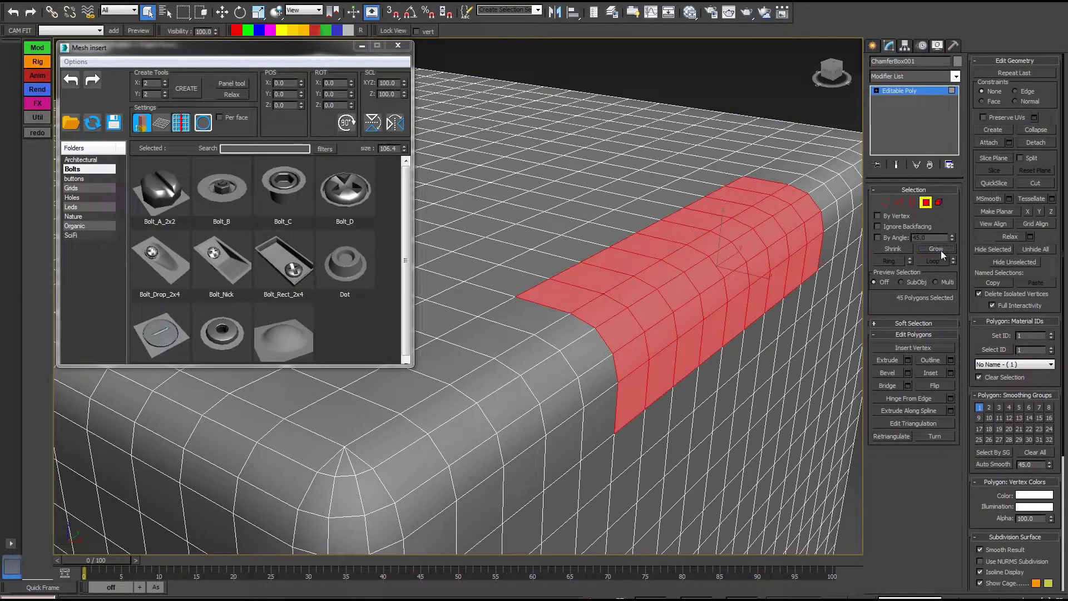
{"action": "left_click", "coordinate": [937, 249]}
Insert the SciFi asset ExtrudeRect_5x10 into the selected rounded edge with Curvature deform on and inspect its bend
{"action": "left_click", "coordinate": [83, 236]}
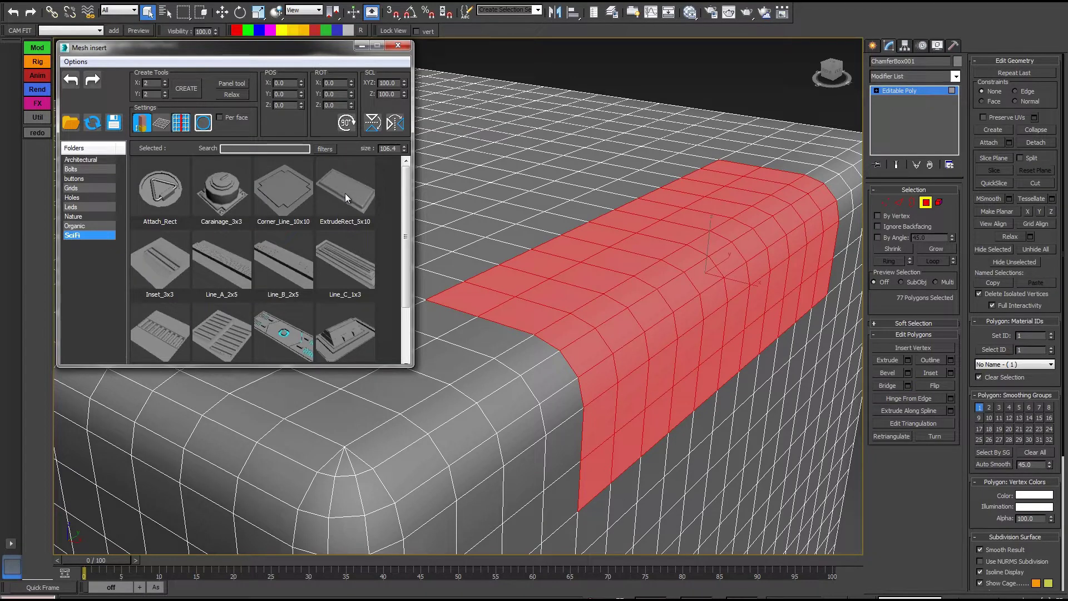
{"action": "left_click", "coordinate": [164, 129]}
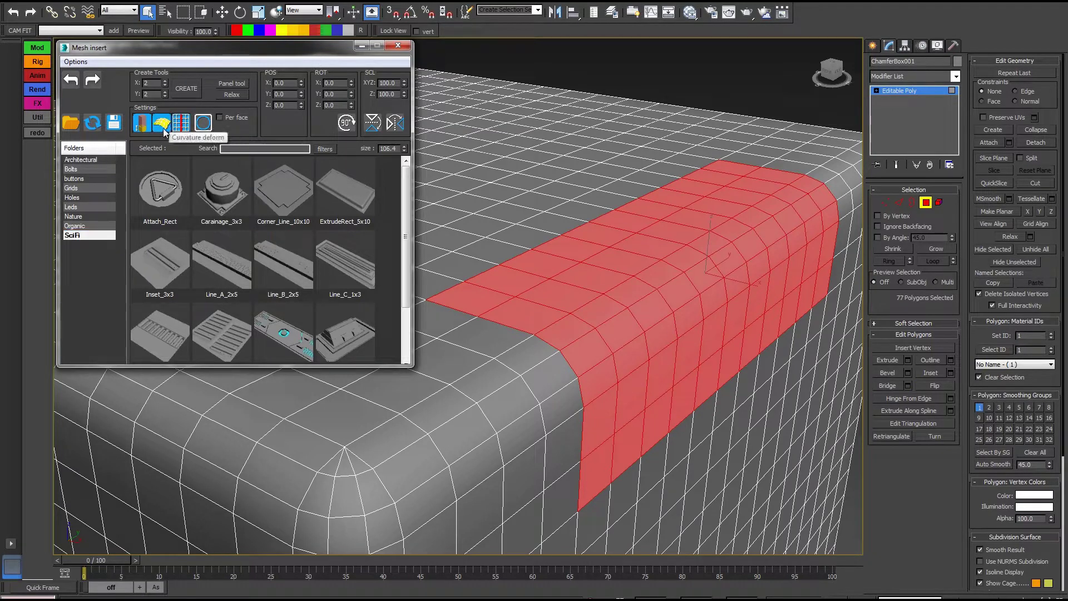
{"action": "left_click", "coordinate": [351, 189]}
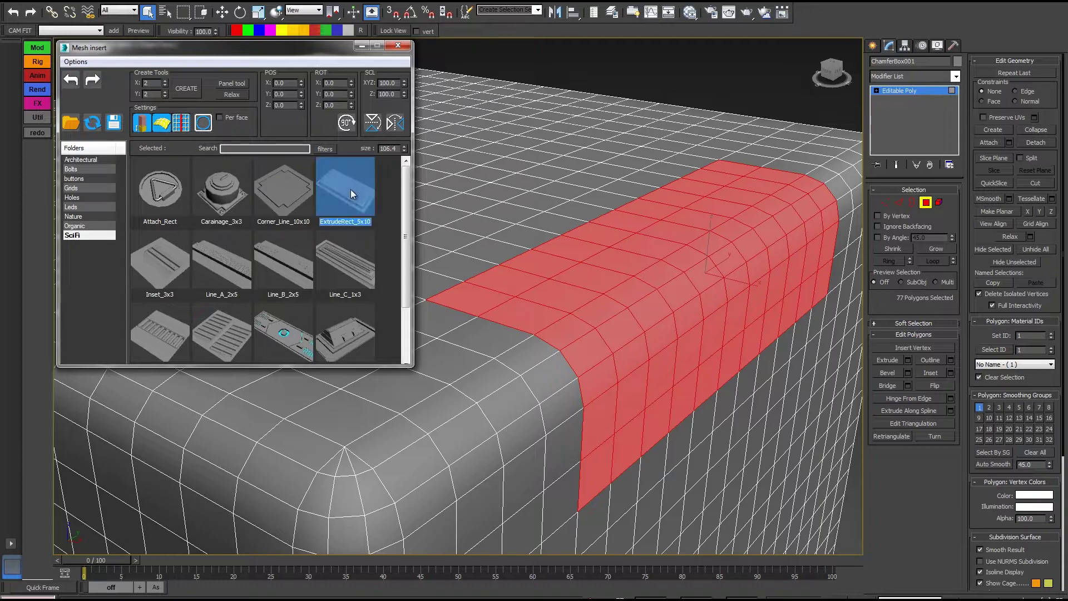
{"action": "middle_click_drag", "start_coordinate": [695, 253], "coordinate": [579, 270], "text": "alt"}
{"action": "middle_click_drag", "start_coordinate": [622, 342], "coordinate": [741, 333], "text": "alt"}
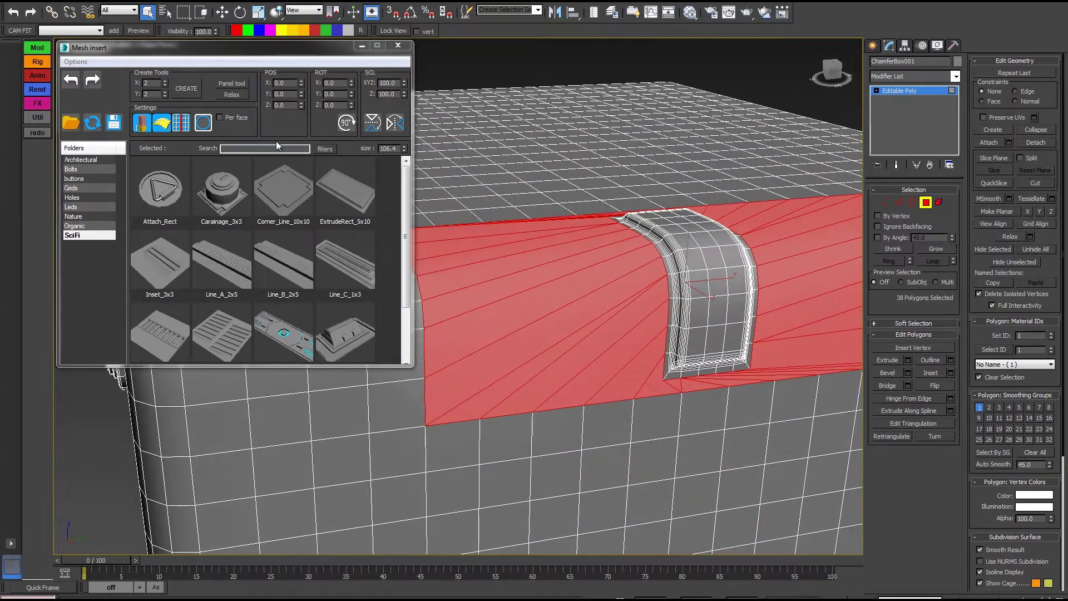
Rotate the inserted ExtrudeRect_5x10 by 90° and scale it down on the rounded edge
{"action": "left_click", "coordinate": [346, 123]}
{"action": "middle_click_drag", "start_coordinate": [681, 240], "coordinate": [422, 102], "text": "alt"}
{"action": "left_click_drag", "start_coordinate": [404, 83], "coordinate": [427, 567]}
{"action": "middle_click_drag", "start_coordinate": [666, 342], "coordinate": [648, 326], "text": "alt"}
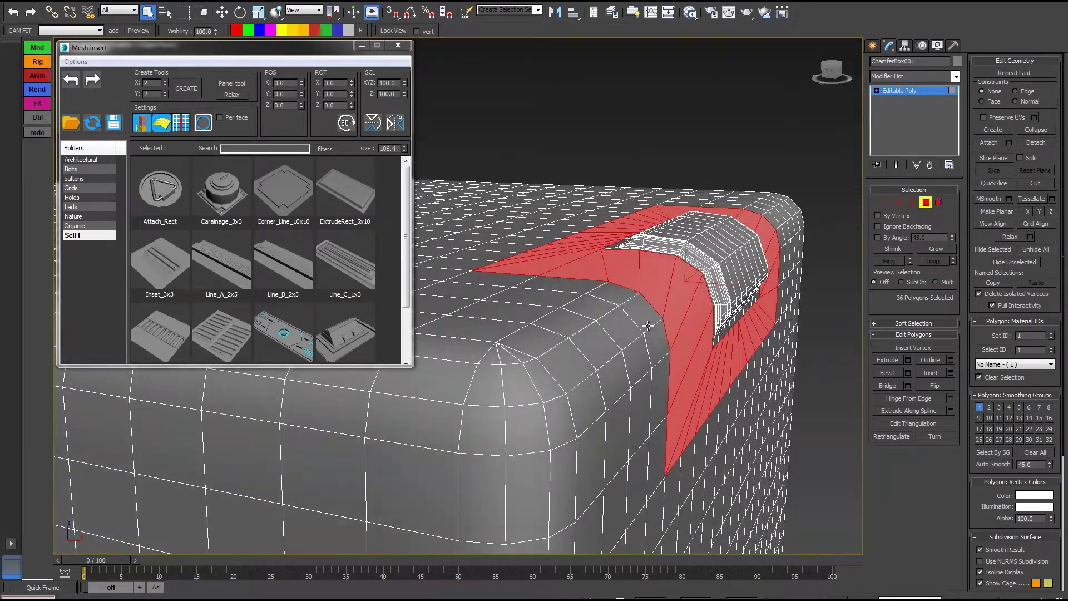
Undo the curved ExtrudeRect_5x10 and insert it again with Keep shape instead of Curvature deform
{"action": "left_click", "coordinate": [161, 123]}
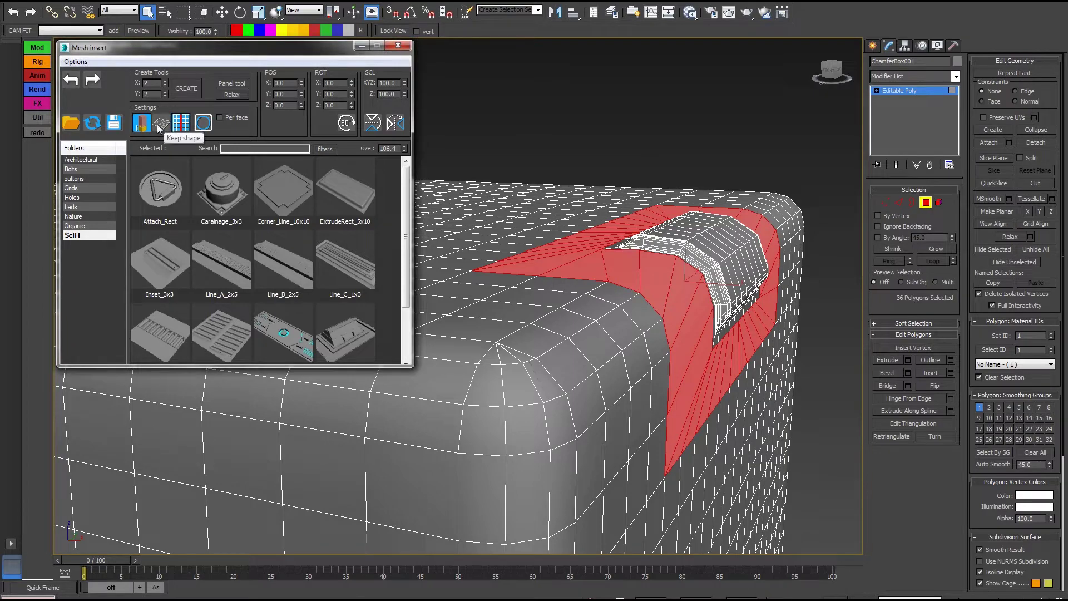
{"action": "left_click", "coordinate": [71, 124]}
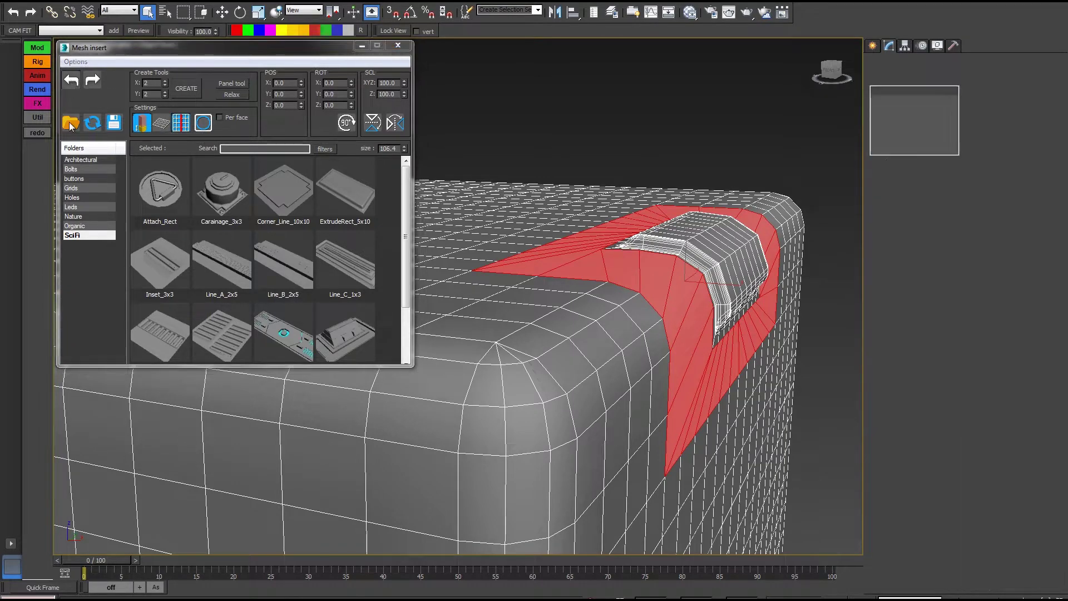
{"action": "left_click", "coordinate": [336, 191]}
{"action": "scroll", "coordinate": [664, 338], "scroll_direction": "up", "scroll_amount": 2}
{"action": "scroll", "coordinate": [668, 337], "scroll_direction": "down", "scroll_amount": 2}
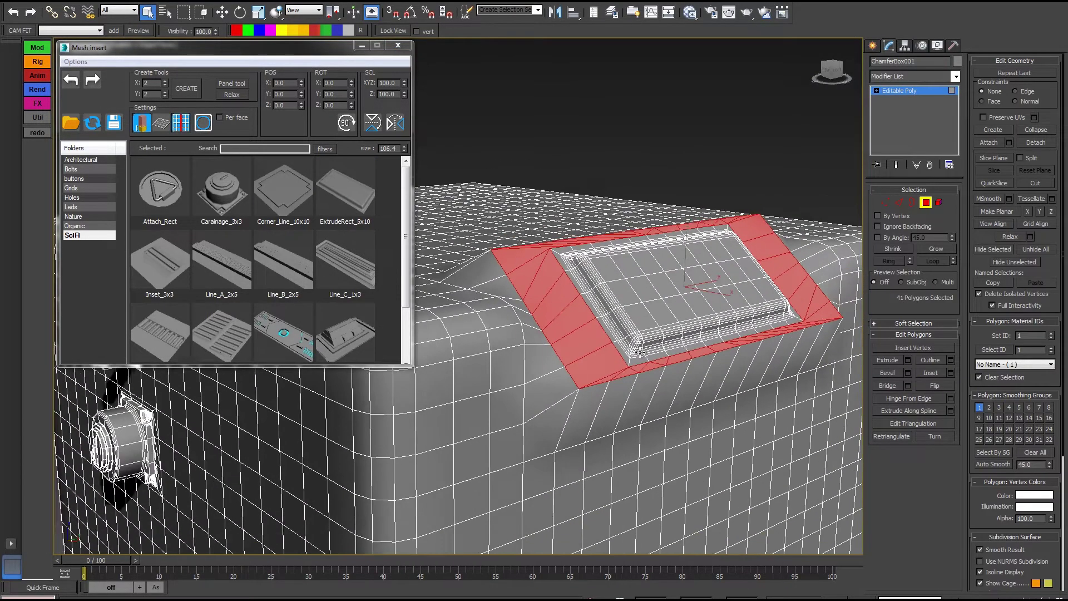
Inspect the flat ExtrudeRect_5x10, undo its insertion, and turn Curvature deform back on
{"action": "middle_click_drag", "start_coordinate": [641, 353], "coordinate": [684, 279], "text": "alt"}
{"action": "middle_click_drag", "start_coordinate": [711, 348], "coordinate": [695, 401], "text": "alt"}
{"action": "left_click", "coordinate": [71, 81]}
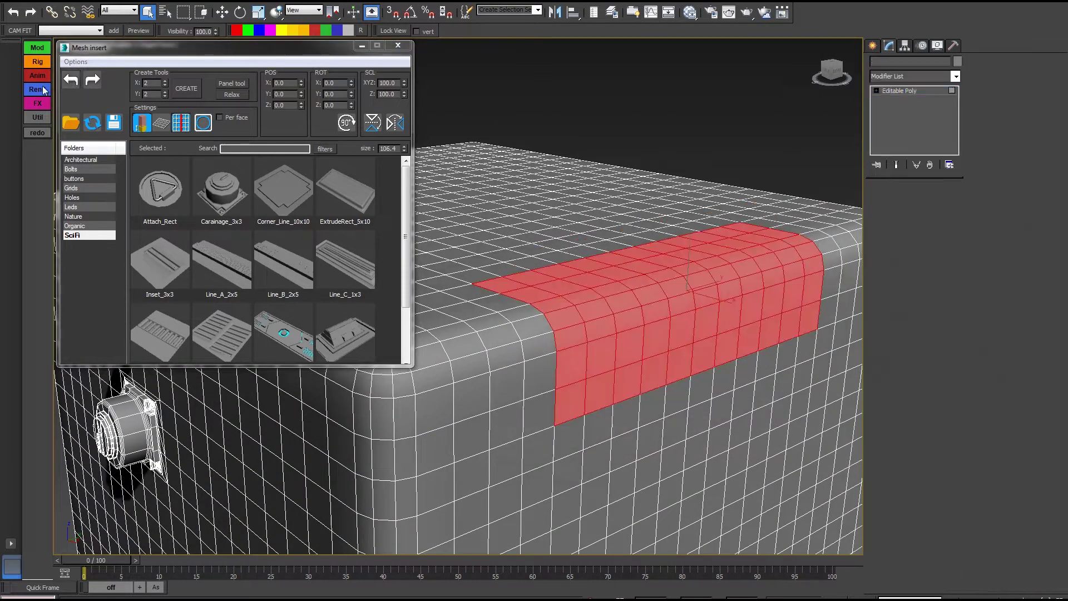
{"action": "left_click", "coordinate": [165, 126]}
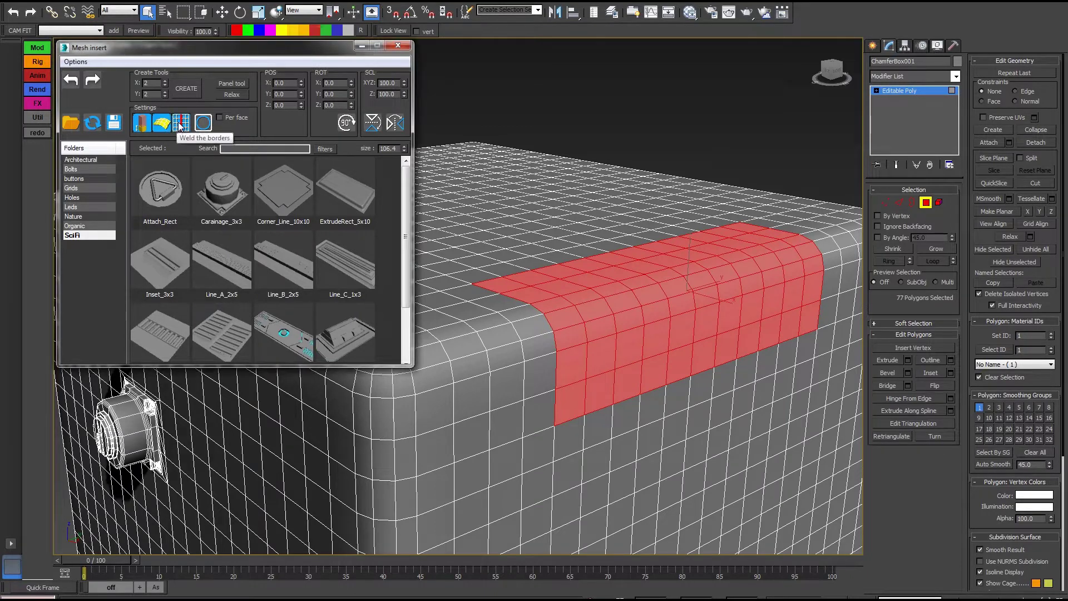
Select a 3x3 polygon group on the flat side below the rounded edge by growing a single polygon once
{"action": "middle_click_drag", "start_coordinate": [517, 259], "coordinate": [593, 286], "text": "alt"}
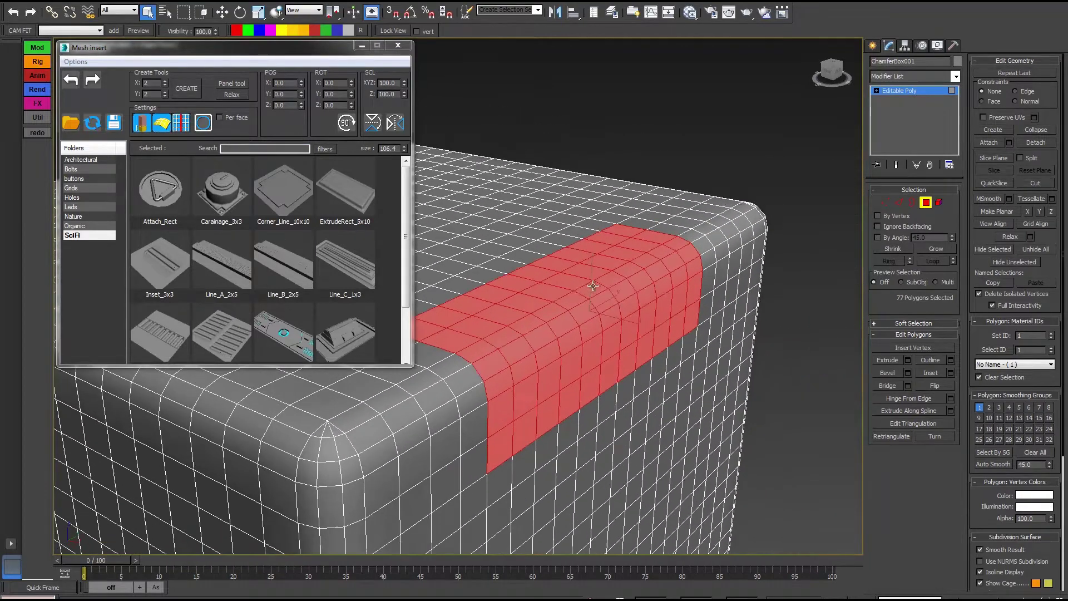
{"action": "left_click", "coordinate": [579, 312]}
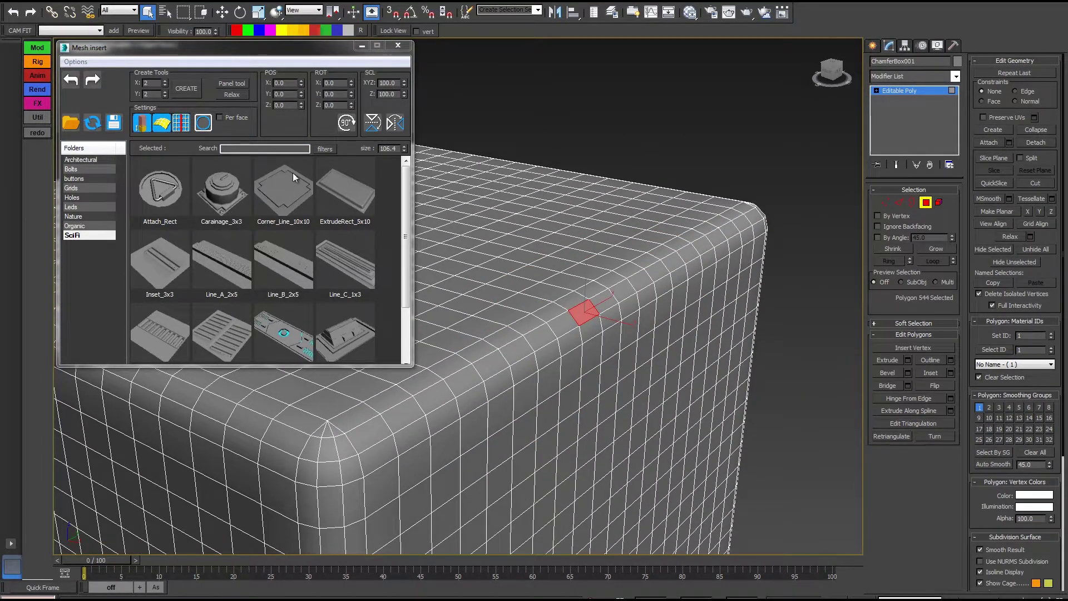
{"action": "mouse_move", "coordinate": [405, 170]}
{"action": "left_mouse_down"}
{"action": "mouse_move", "coordinate": [402, 216]}
{"action": "mouse_move", "coordinate": [393, 159]}
{"action": "left_mouse_up"}
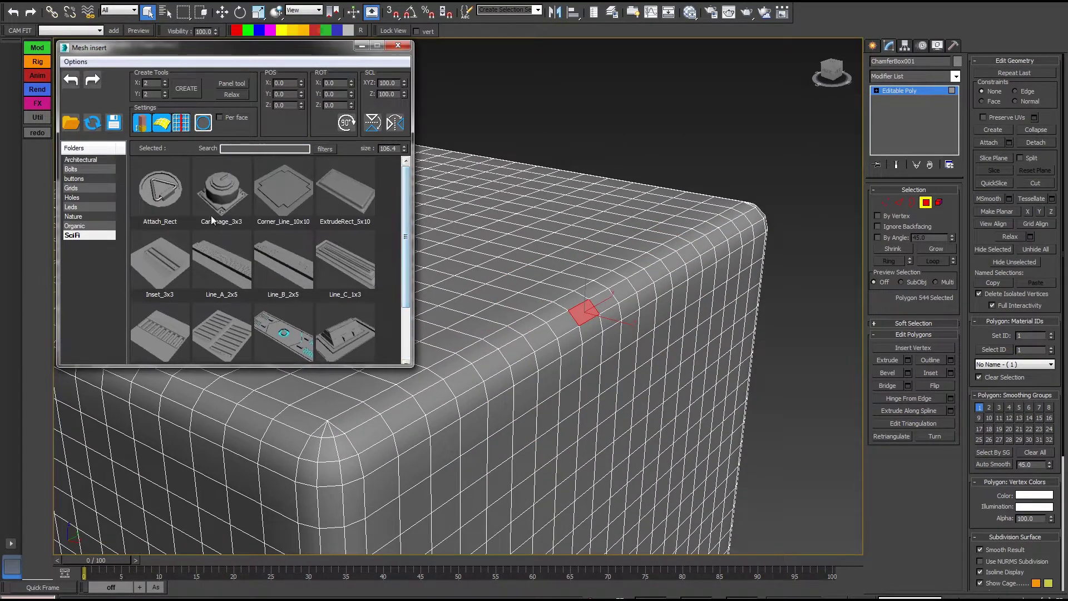
{"action": "scroll", "coordinate": [548, 314], "scroll_direction": "up", "scroll_amount": 3}
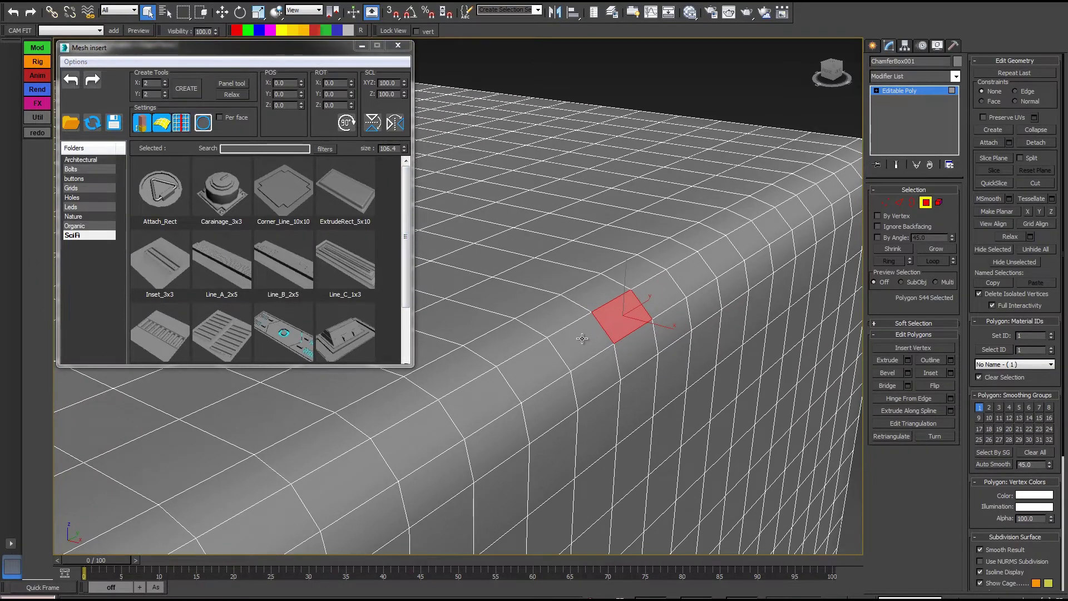
{"action": "middle_click_drag", "start_coordinate": [582, 338], "coordinate": [586, 385], "text": "alt"}
{"action": "middle_click_drag", "start_coordinate": [631, 464], "coordinate": [569, 250]}
{"action": "scroll", "coordinate": [616, 329], "scroll_direction": "down", "scroll_amount": 4}
{"action": "left_click", "coordinate": [616, 328]}
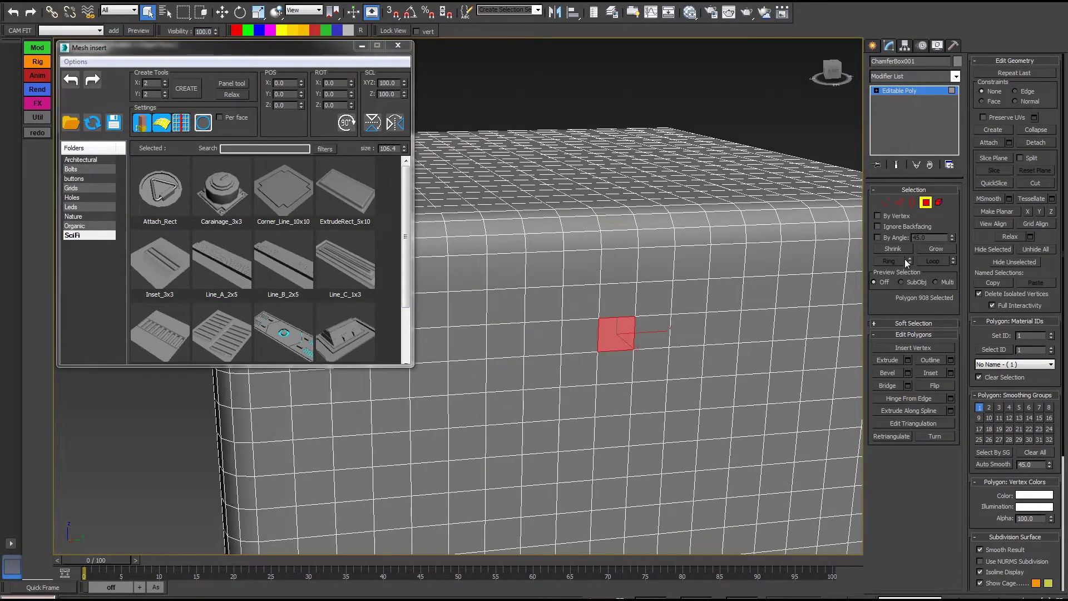
{"action": "left_click", "coordinate": [935, 249]}
{"action": "middle_click_drag", "start_coordinate": [640, 334], "coordinate": [550, 263], "text": "alt"}
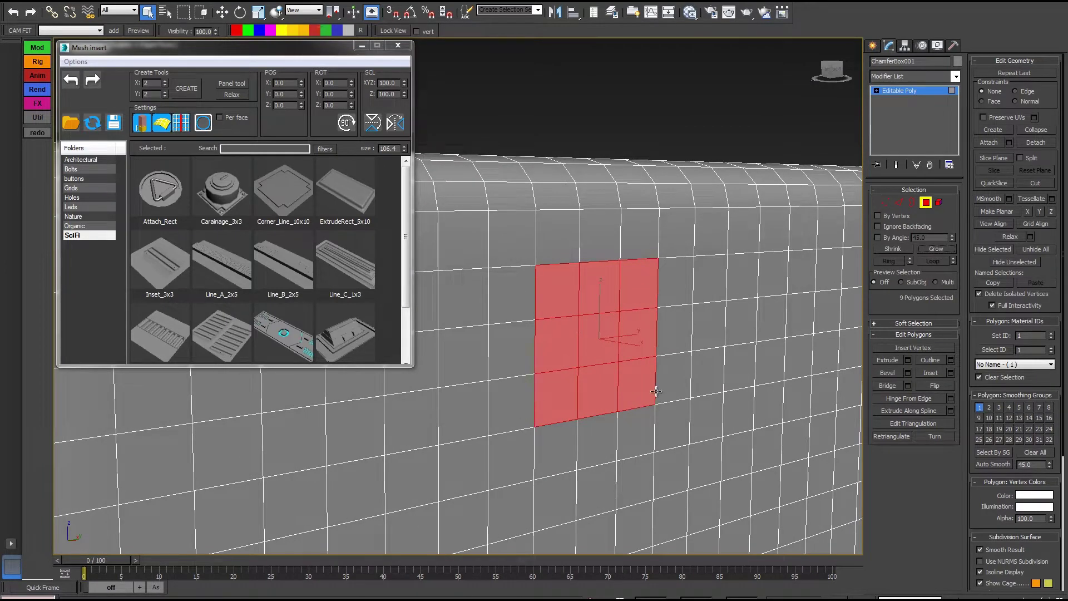
{"action": "middle_click_drag", "start_coordinate": [605, 300], "coordinate": [644, 289], "text": "alt"}
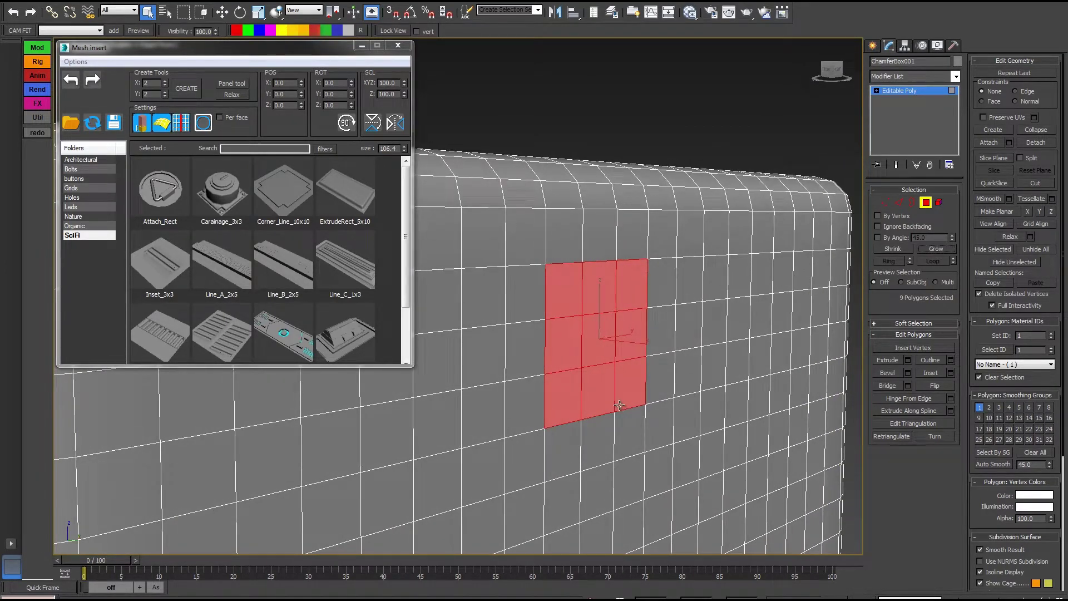
Try inserting Carainage_3x3 into the 3x3 group with Weld the borders on, and check its border vertices
{"action": "left_click", "coordinate": [222, 190]}
{"action": "middle_click_drag", "start_coordinate": [686, 293], "coordinate": [479, 268], "text": "alt"}
{"action": "key", "text": "1"}
{"action": "left_click", "coordinate": [492, 265]}
{"action": "key", "text": "w"}
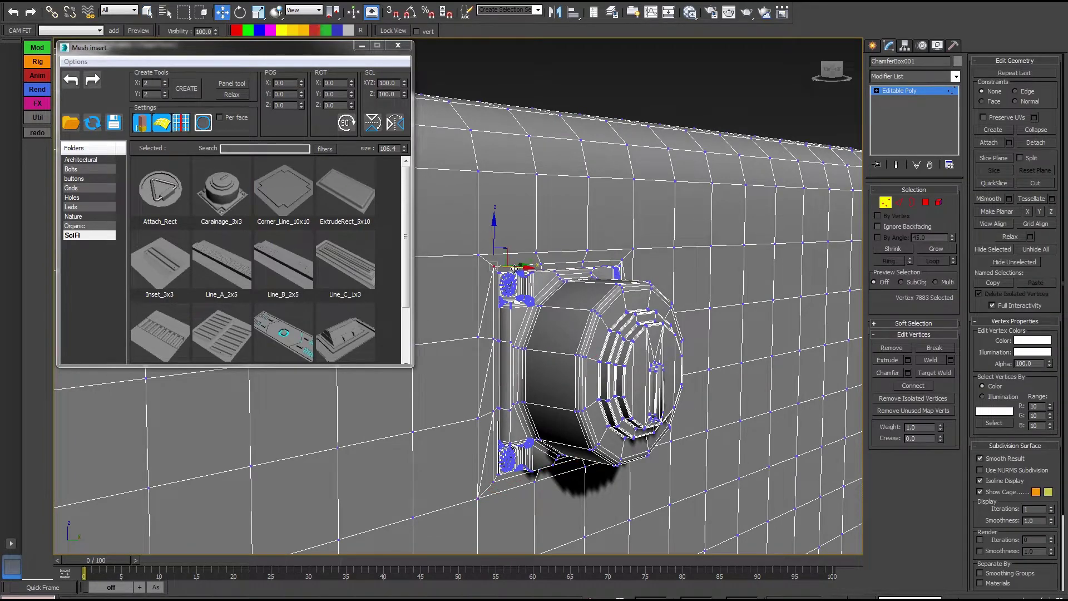
{"action": "left_click", "coordinate": [479, 258]}
{"action": "middle_click_drag", "start_coordinate": [637, 256], "coordinate": [715, 237], "text": "alt"}
Undo the vertex changes and the welded Carainage_3x3 insertion
{"action": "key", "text": "ctrl+z"}
{"action": "key", "text": "ctrl+z"}
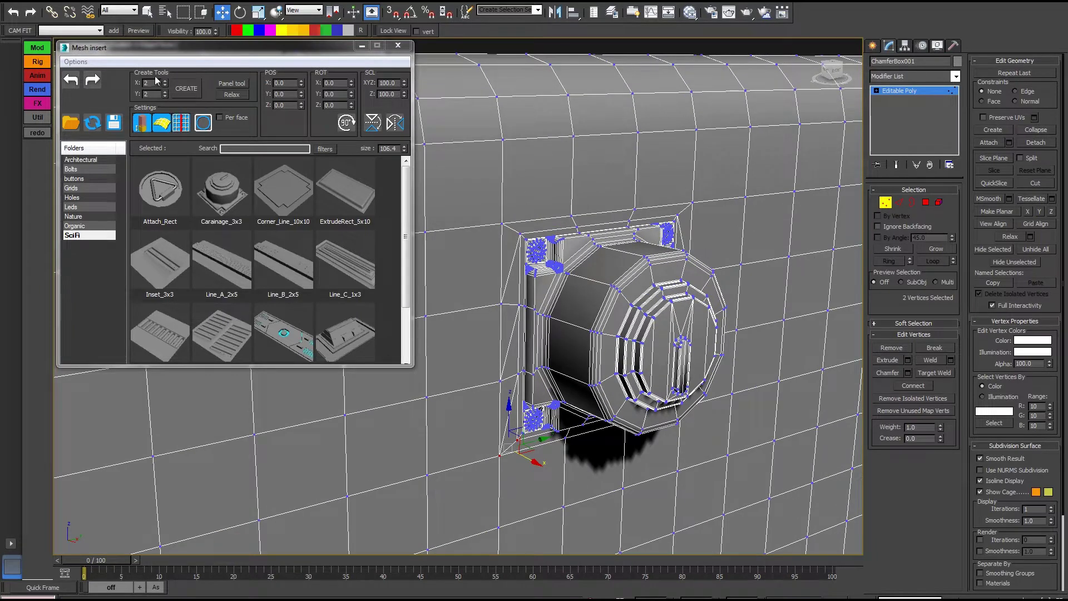
{"action": "left_click", "coordinate": [71, 79]}
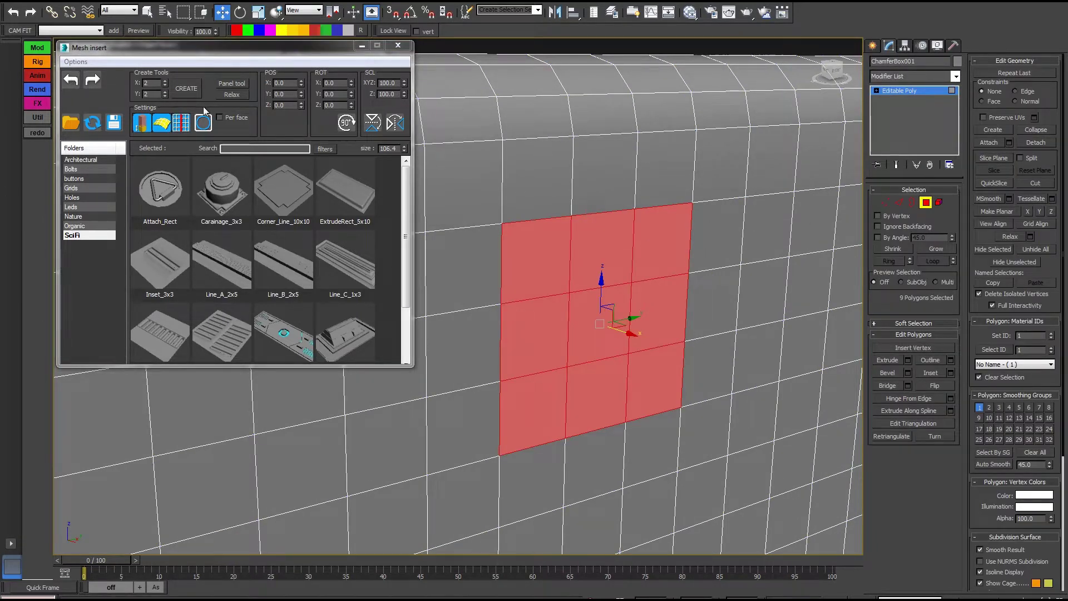
Turn off Weld the borders and insert Carainage_3x3 into the selected 3x3 polygon group
{"action": "left_click", "coordinate": [182, 122]}
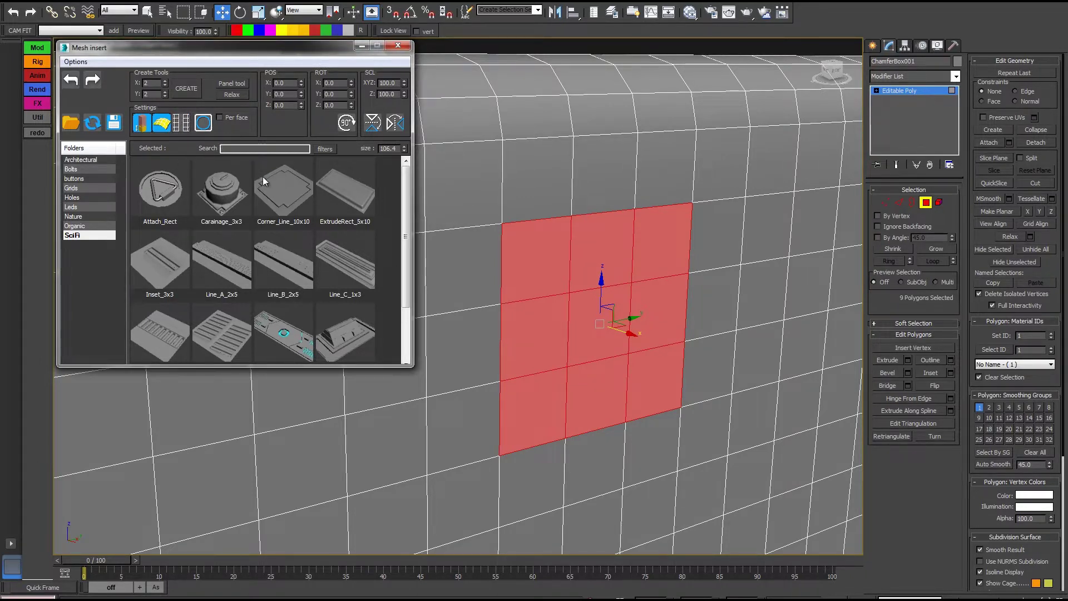
{"action": "left_click", "coordinate": [232, 187]}
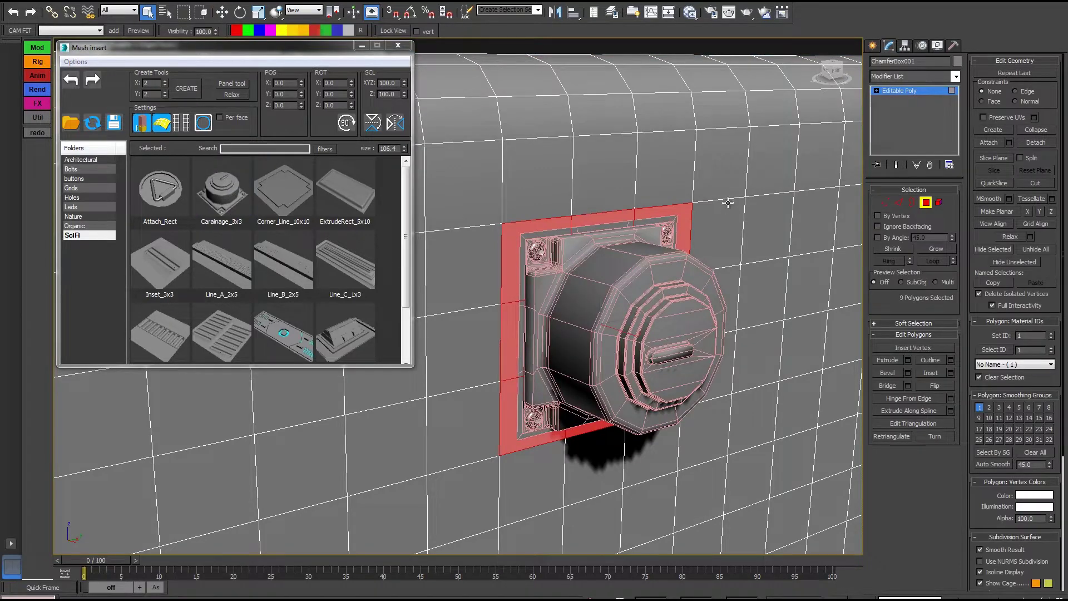
Try moving the inserted Carainage_3x3 as a separate object along the box's flat side
{"action": "left_click", "coordinate": [926, 203]}
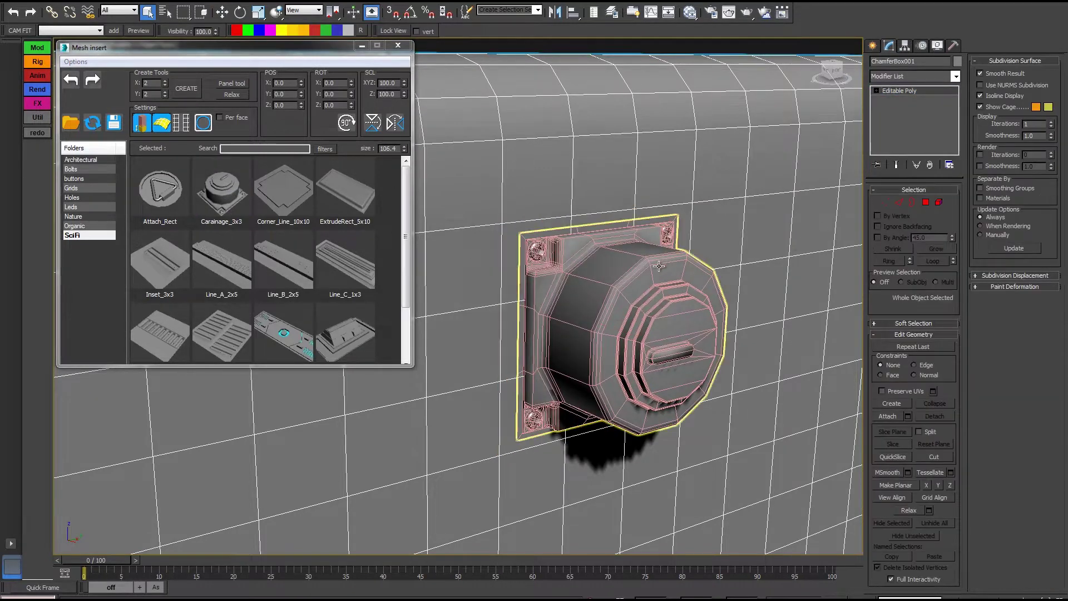
{"action": "left_click", "coordinate": [576, 290]}
{"action": "middle_click_drag", "start_coordinate": [576, 290], "coordinate": [644, 296], "text": "alt"}
{"action": "key", "text": "w"}
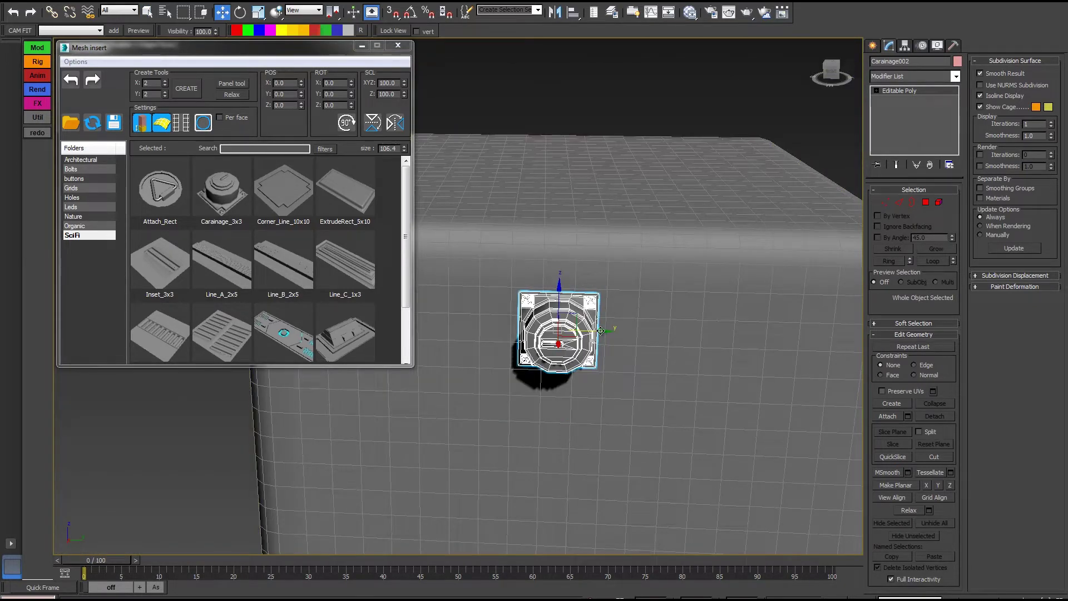
{"action": "left_click_drag", "start_coordinate": [600, 332], "coordinate": [502, 334]}
{"action": "middle_click_drag", "start_coordinate": [581, 314], "coordinate": [602, 275], "text": "alt"}
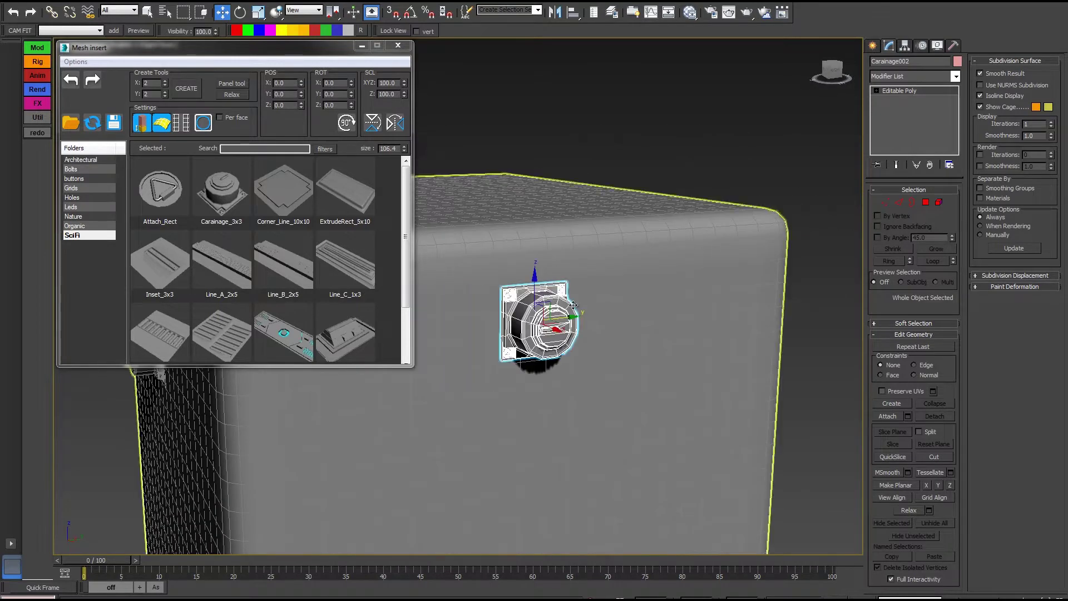
Select a 2x2 polygon group near the box's rounded corner and insert Carainage_3x3 into it
{"action": "left_click", "coordinate": [603, 271]}
{"action": "left_click", "coordinate": [926, 203]}
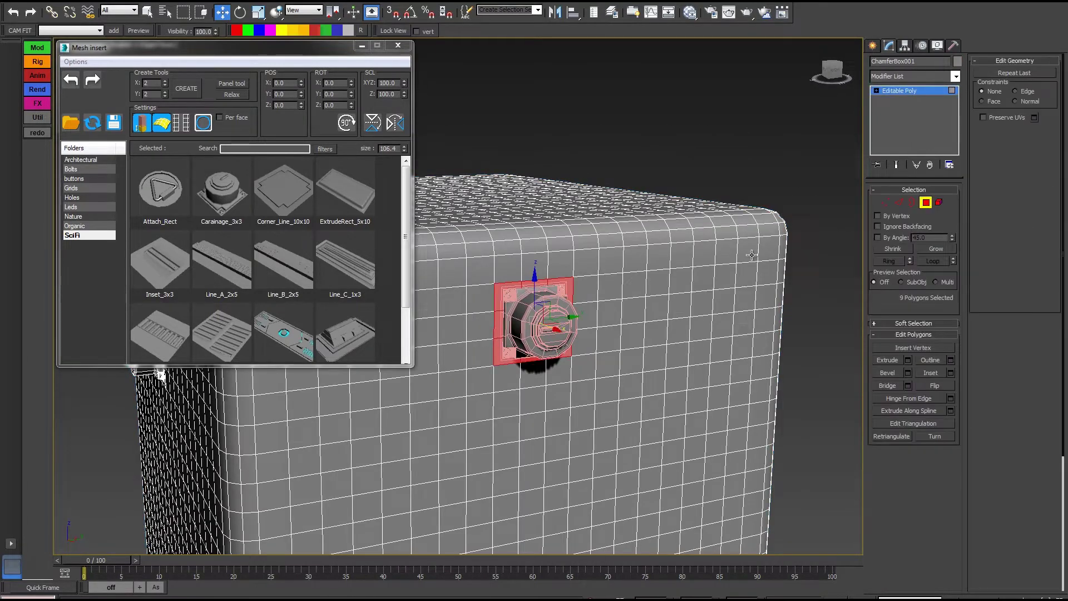
{"action": "left_click", "coordinate": [685, 282]}
{"action": "left_click", "coordinate": [705, 282], "text": "ctrl"}
{"action": "left_click", "coordinate": [700, 302], "text": "ctrl"}
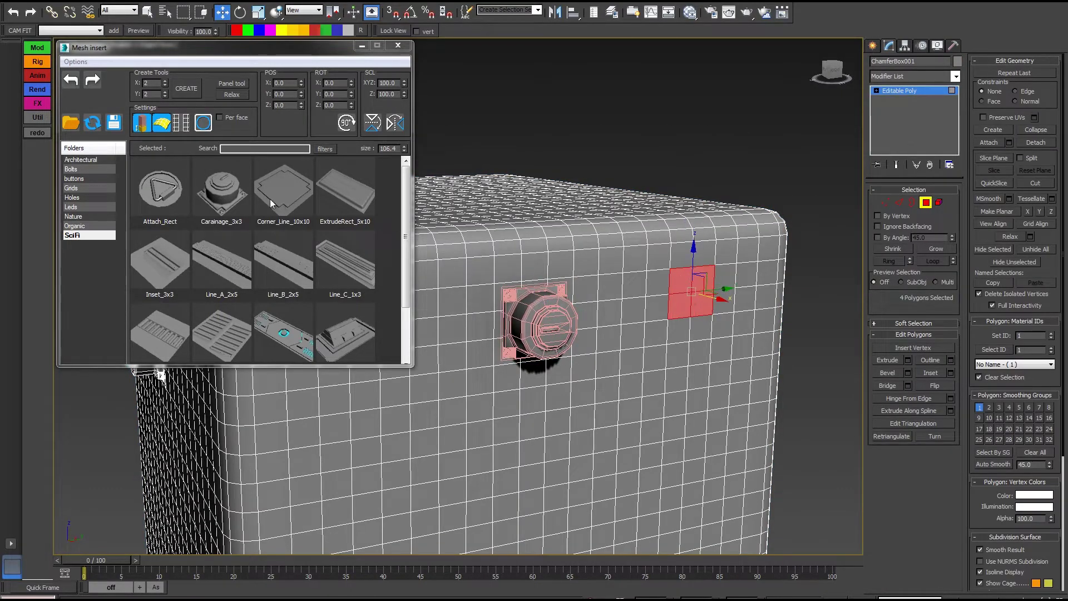
{"action": "left_click", "coordinate": [233, 197]}
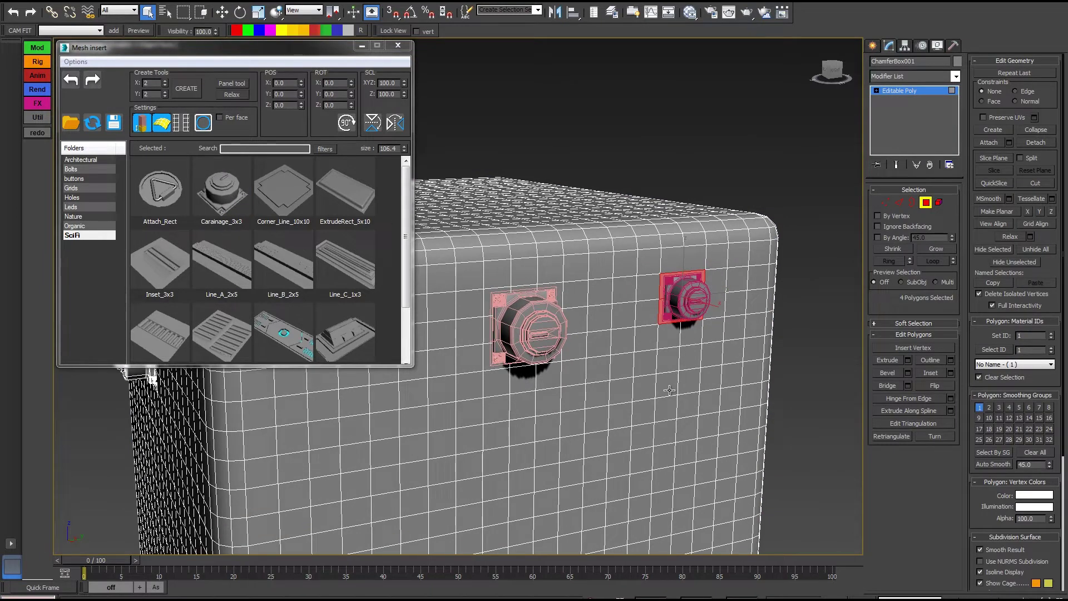
Select three separate single polygons below the existing inserts and insert Carainage_3x3 on them
{"action": "left_click", "coordinate": [669, 390]}
{"action": "left_click", "coordinate": [618, 464], "text": "ctrl"}
{"action": "left_click", "coordinate": [555, 485], "text": "ctrl"}
{"action": "left_click", "coordinate": [228, 212]}
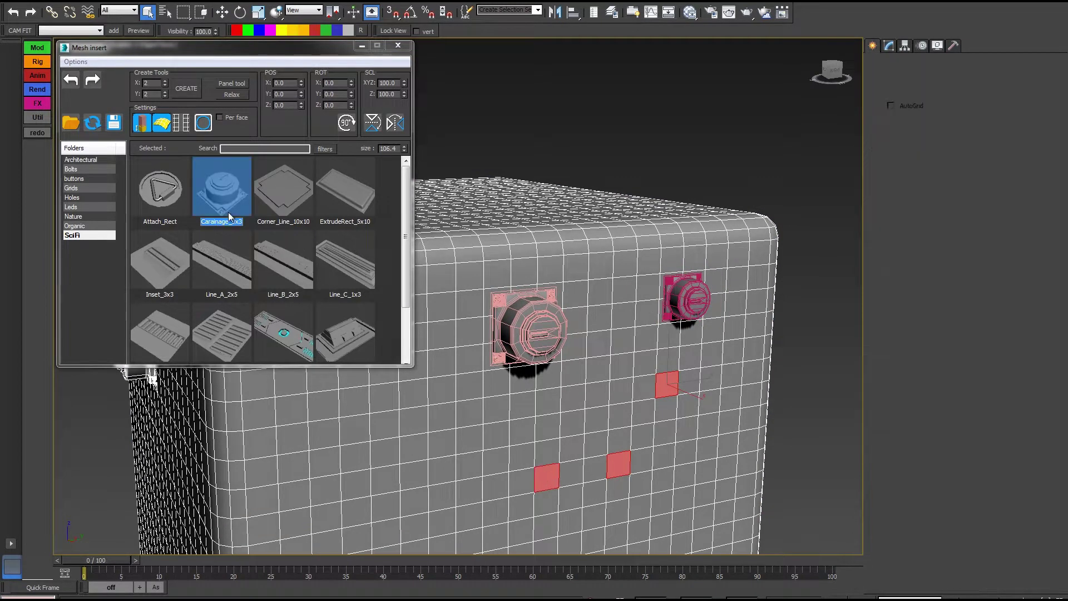
{"action": "middle_click_drag", "start_coordinate": [674, 416], "coordinate": [718, 415], "text": "alt"}
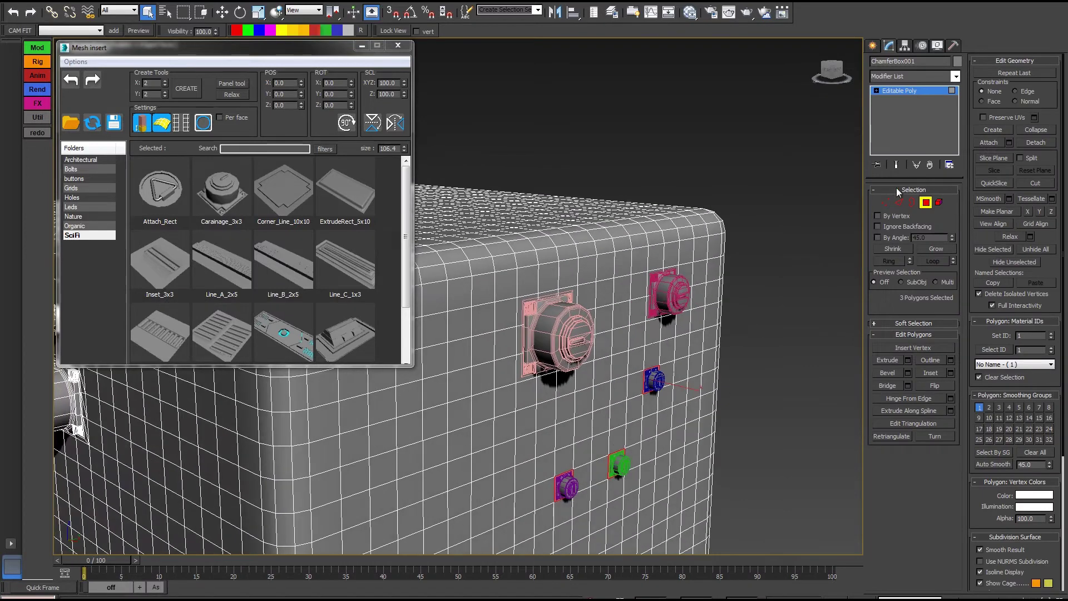
Try transforming the 2x2 insert and the three single-polygon inserts individually as separate objects
{"action": "left_click", "coordinate": [926, 202]}
{"action": "left_click", "coordinate": [668, 293]}
{"action": "key", "text": "w"}
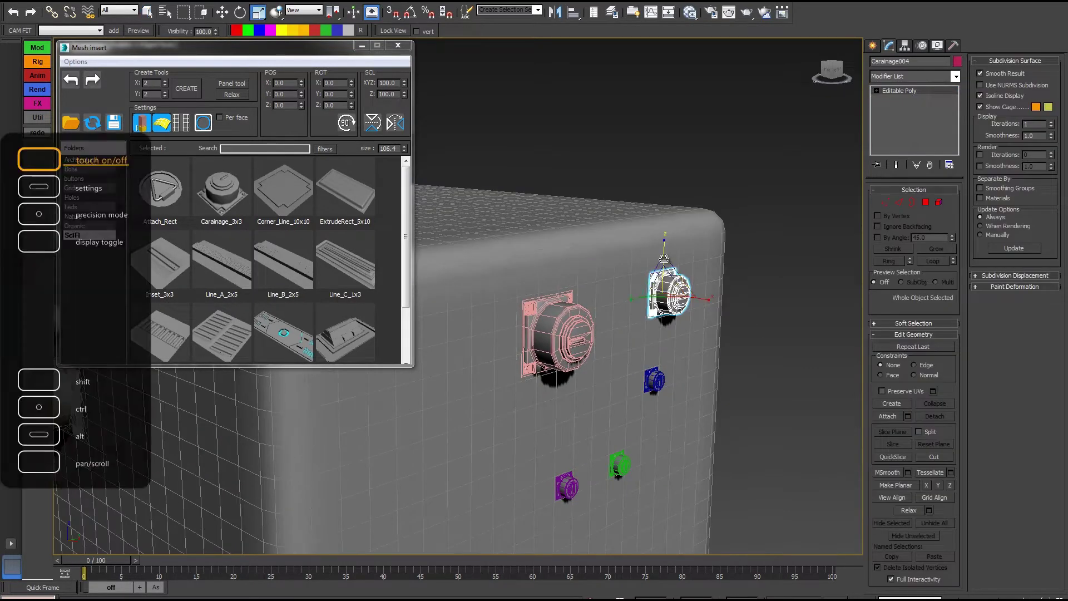
{"action": "left_click", "coordinate": [655, 382]}
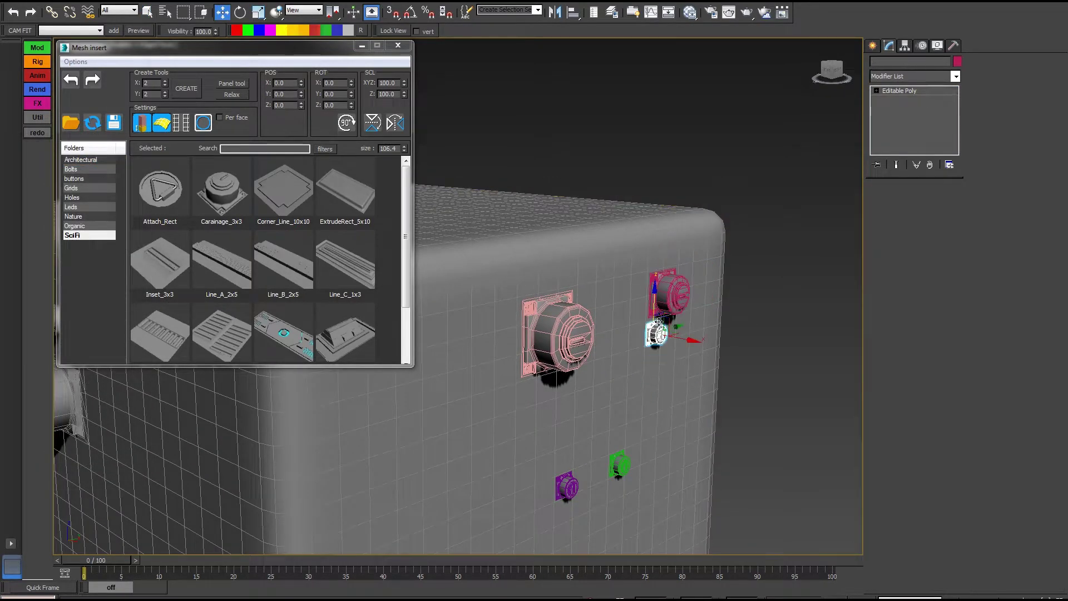
{"action": "left_click", "coordinate": [620, 465]}
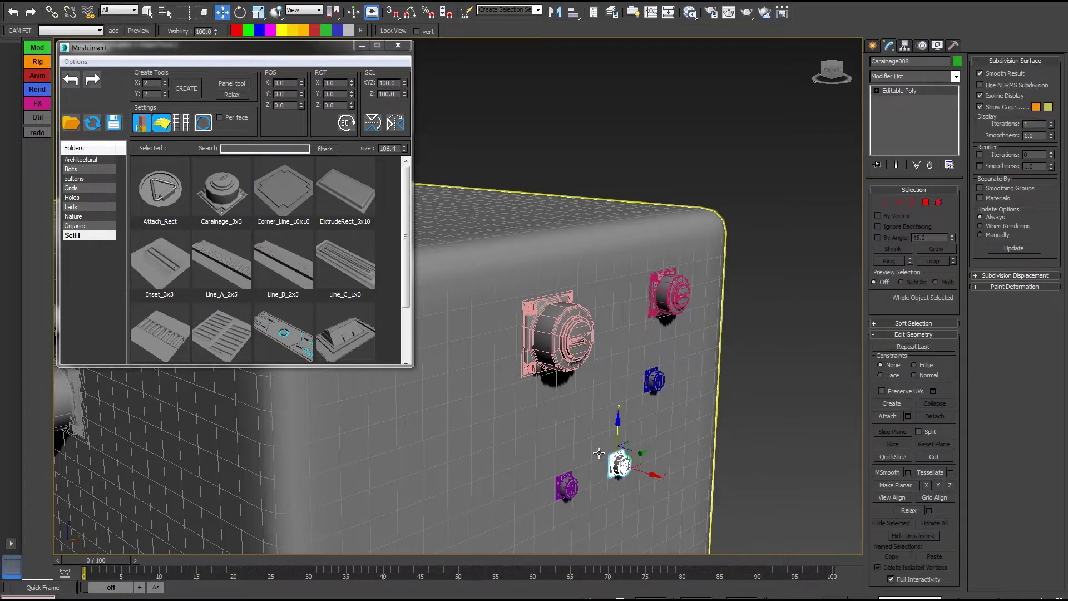
{"action": "left_click", "coordinate": [568, 487]}
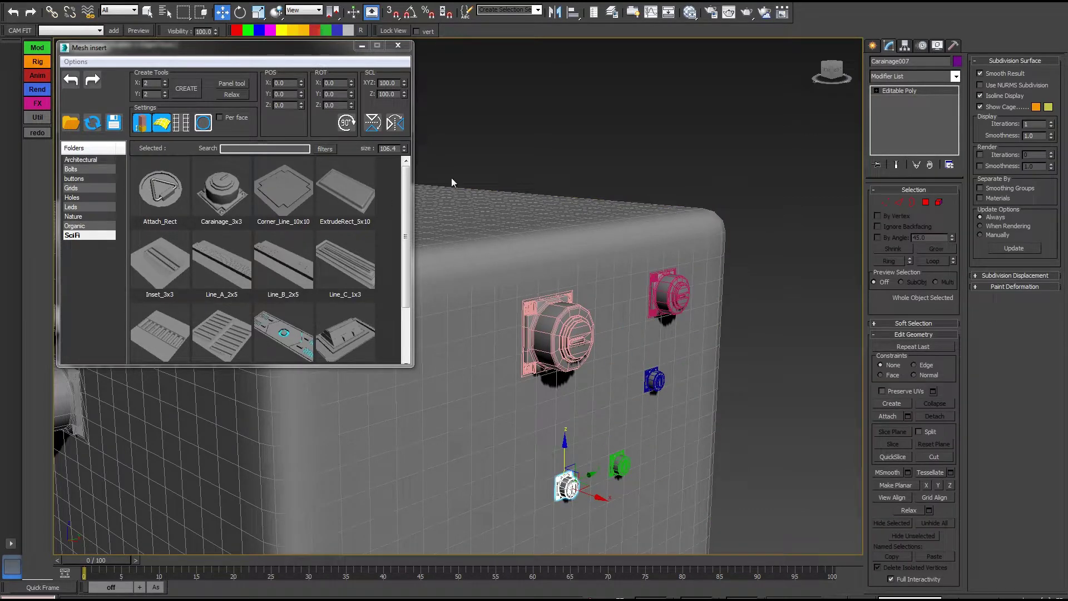
Turn Weld the borders back on and switch the border setting to SAME Borders mode
{"action": "middle_click_drag", "start_coordinate": [664, 303], "coordinate": [639, 298], "text": "alt"}
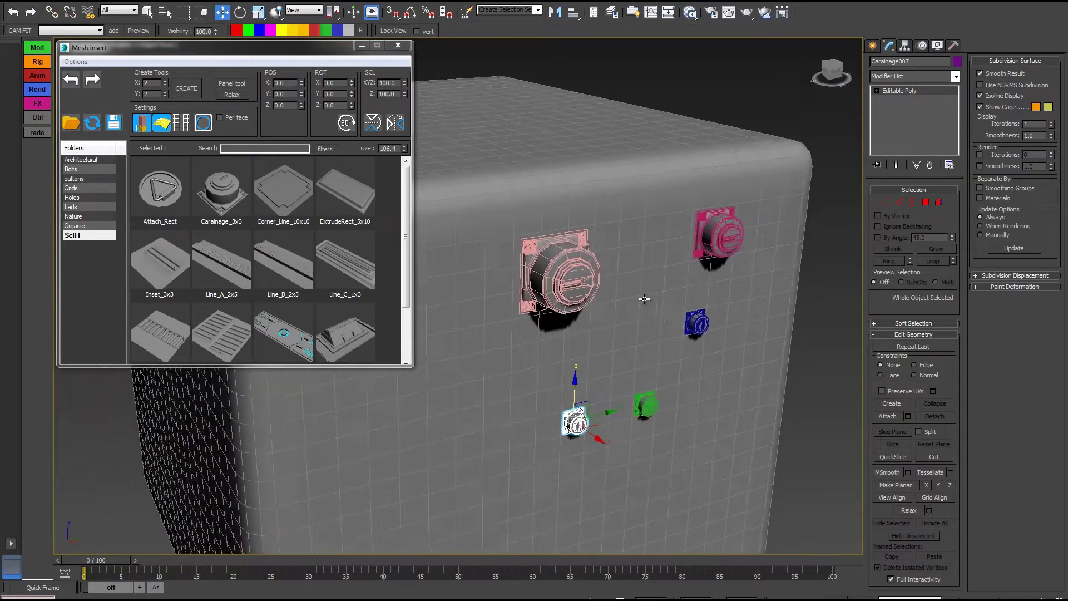
{"action": "left_click", "coordinate": [181, 122]}
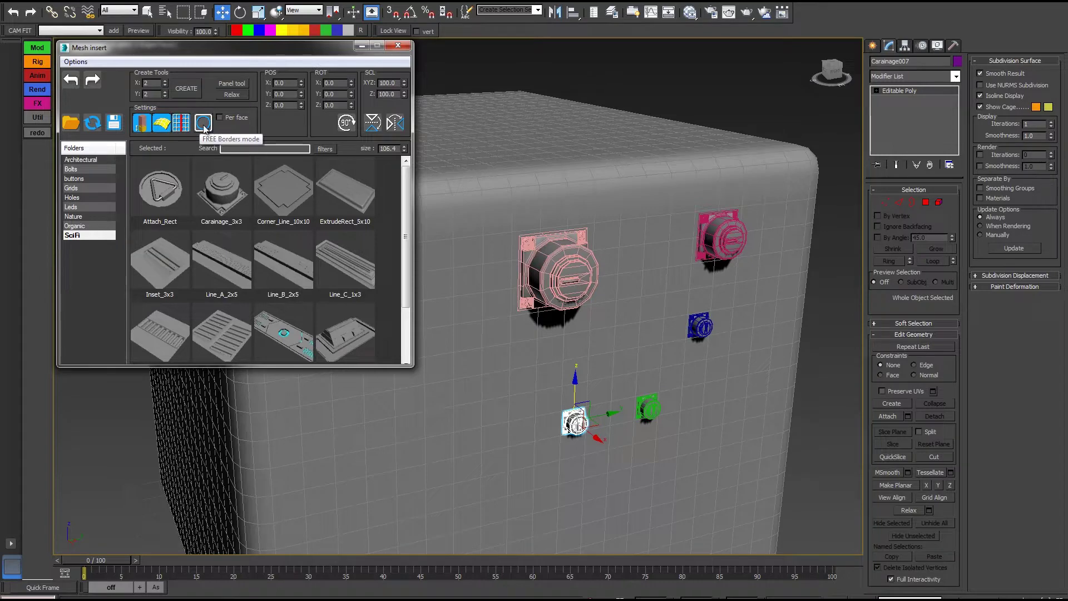
{"action": "left_click", "coordinate": [203, 124]}
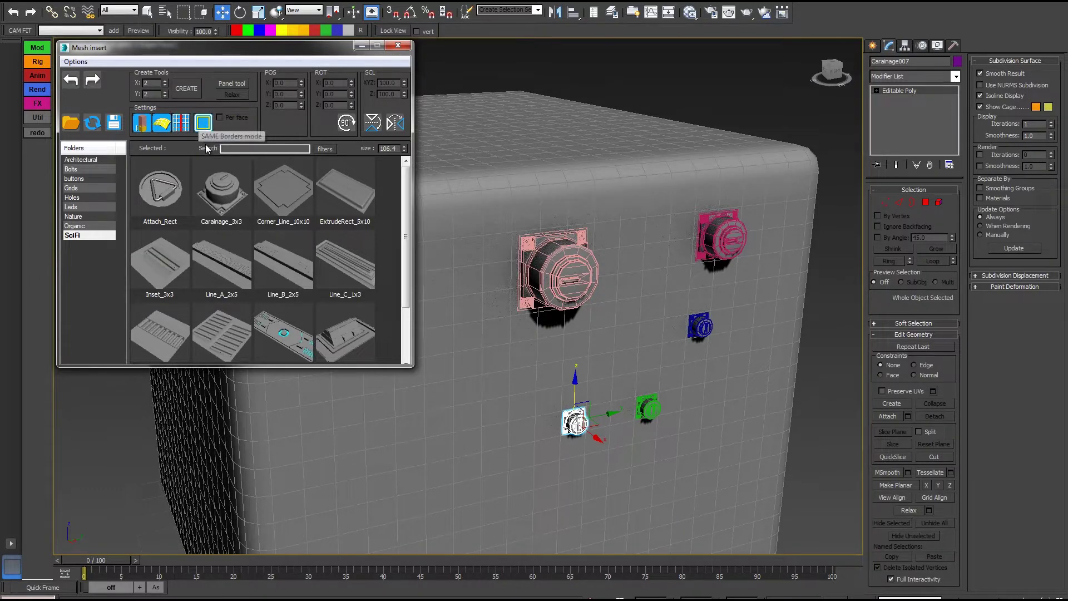
Select a 3x3 polygon group on an empty area of the box's flat side by growing a single polygon once
{"action": "middle_click_drag", "start_coordinate": [693, 256], "coordinate": [849, 239]}
{"action": "scroll", "coordinate": [507, 264], "scroll_direction": "up", "scroll_amount": 2}
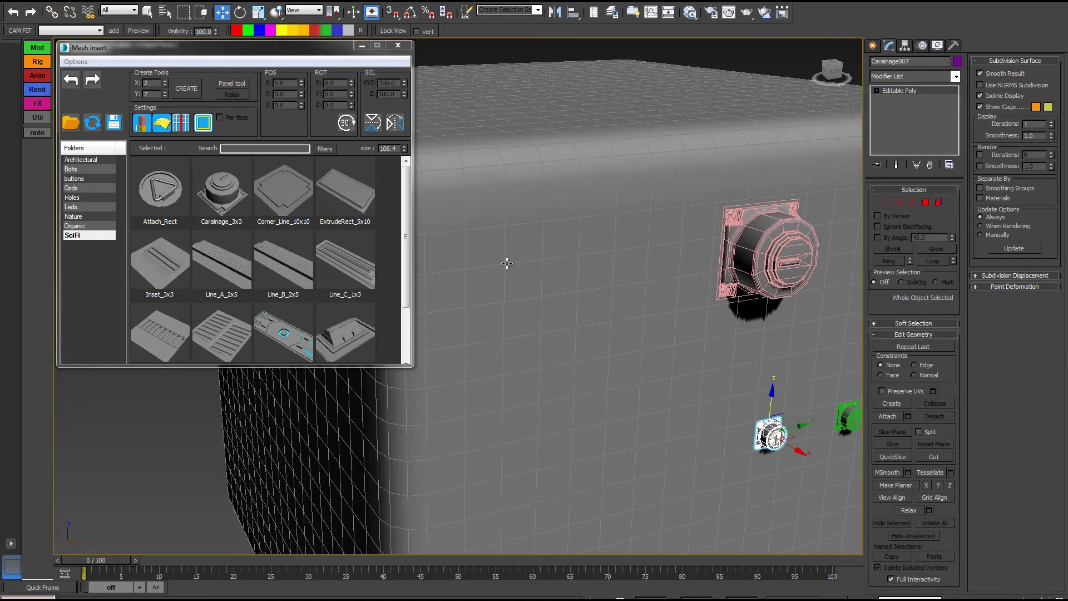
{"action": "left_click", "coordinate": [926, 204]}
{"action": "middle_click_drag", "start_coordinate": [644, 330], "coordinate": [663, 194]}
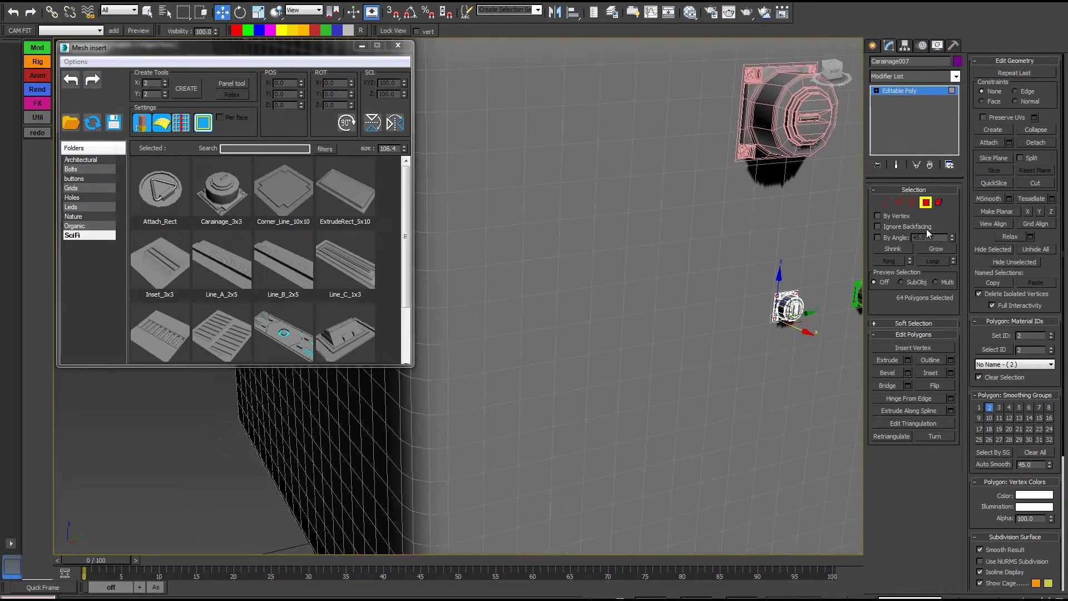
{"action": "left_click", "coordinate": [927, 204]}
{"action": "left_click", "coordinate": [592, 295]}
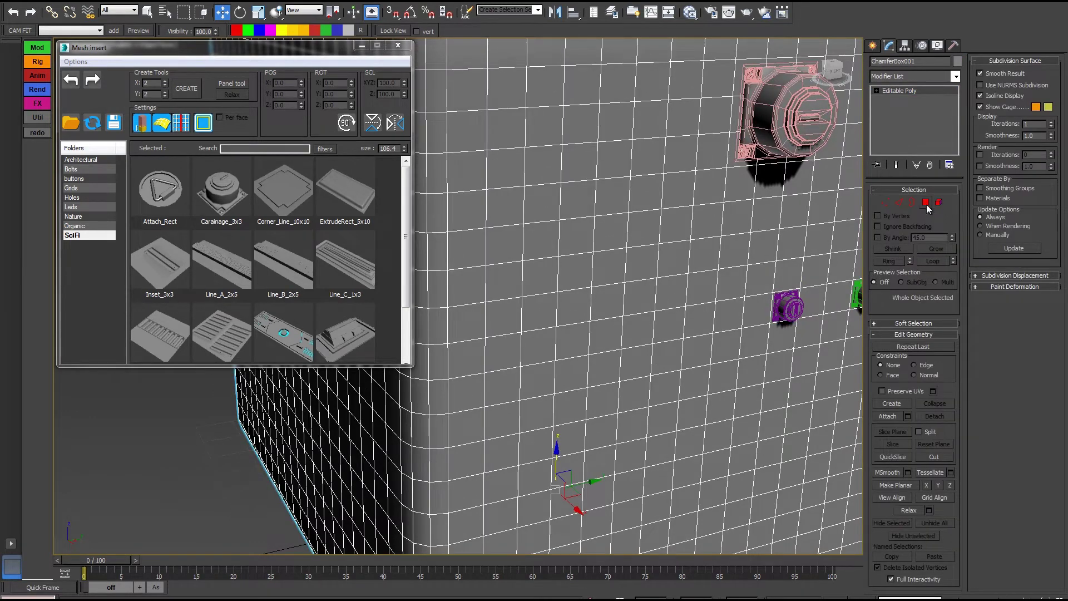
{"action": "left_click", "coordinate": [926, 204]}
{"action": "middle_click_drag", "start_coordinate": [543, 299], "coordinate": [538, 327]}
{"action": "left_click", "coordinate": [571, 280]}
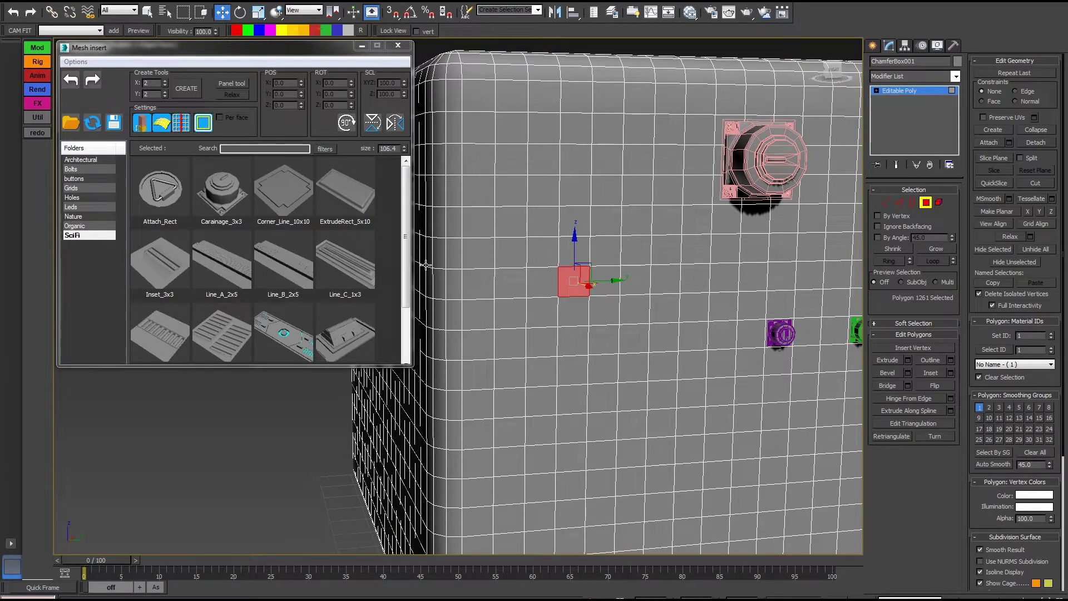
{"action": "left_click", "coordinate": [931, 248]}
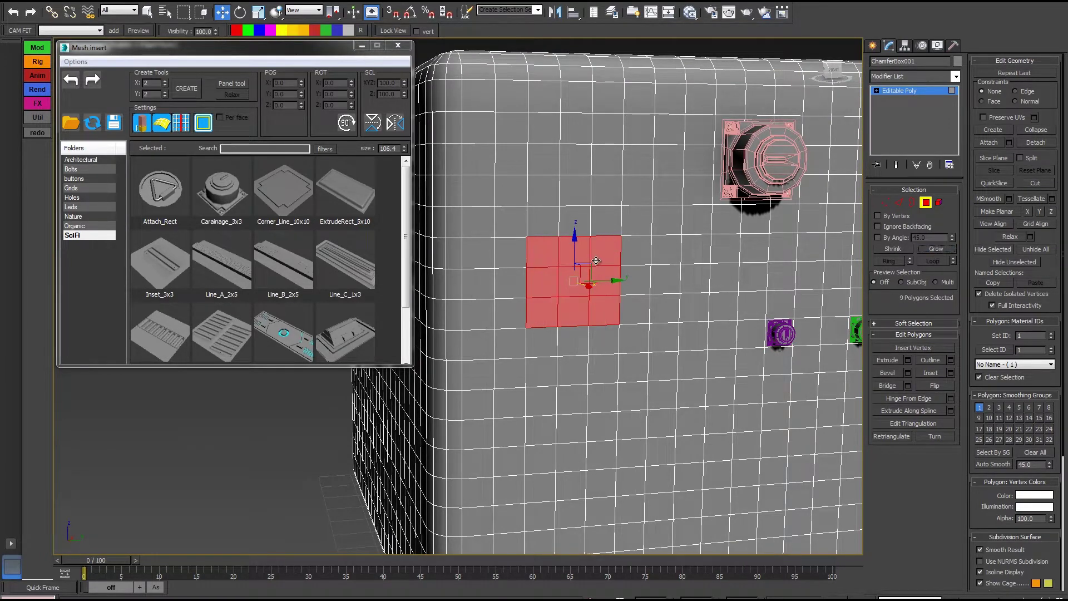
Filter the asset library per Face Selection and turn off the per Folder filter
{"action": "scroll", "coordinate": [561, 259], "scroll_direction": "up", "scroll_amount": 1}
{"action": "scroll", "coordinate": [562, 258], "scroll_direction": "up", "scroll_amount": 1}
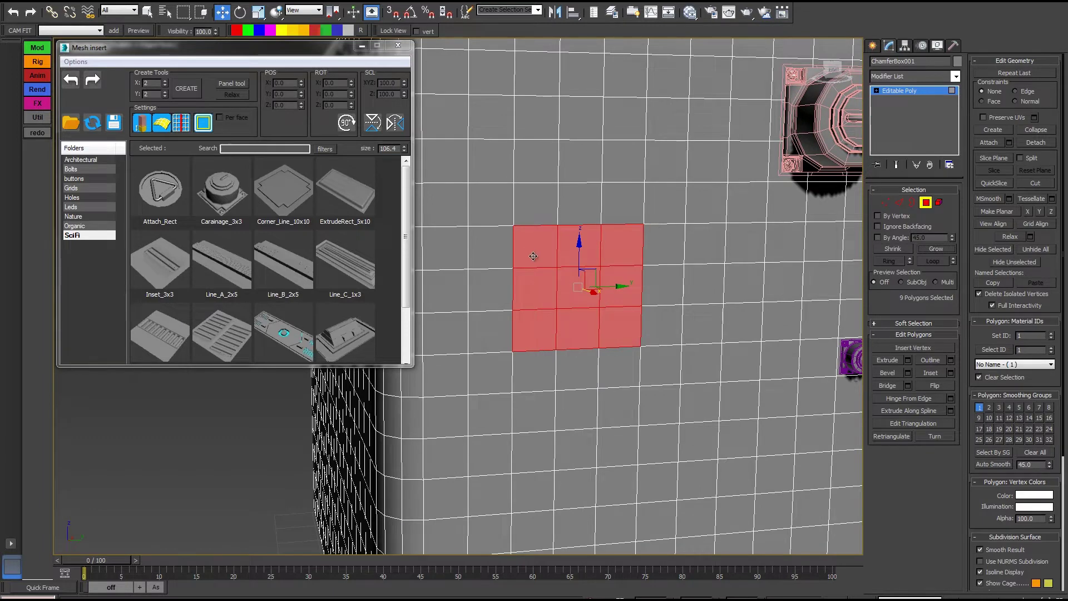
{"action": "scroll", "coordinate": [548, 247], "scroll_direction": "up", "scroll_amount": 1}
{"action": "scroll", "coordinate": [548, 246], "scroll_direction": "up", "scroll_amount": 1}
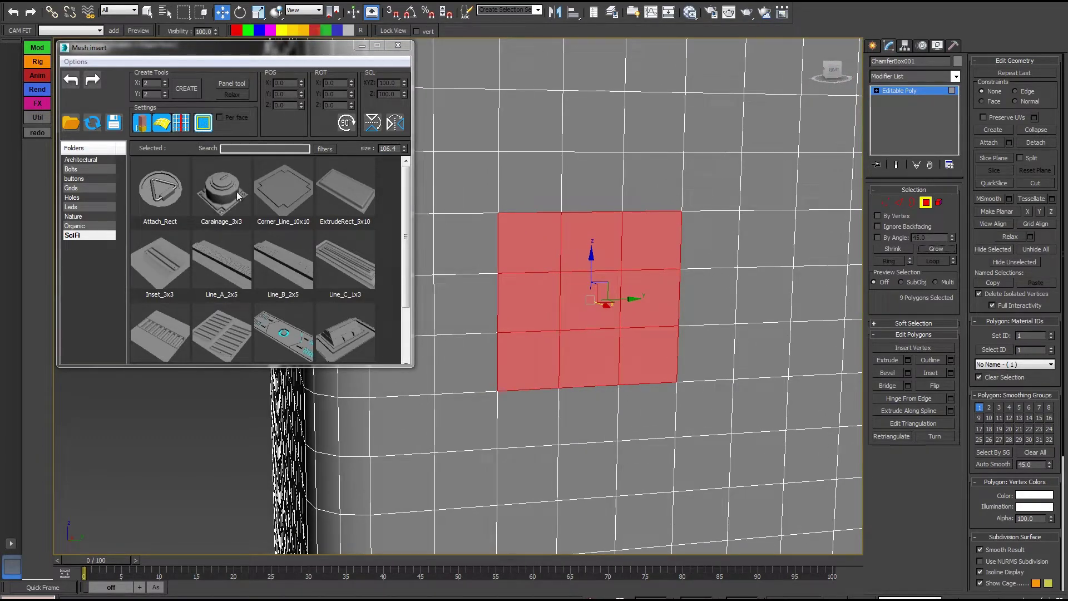
{"action": "left_click", "coordinate": [326, 150]}
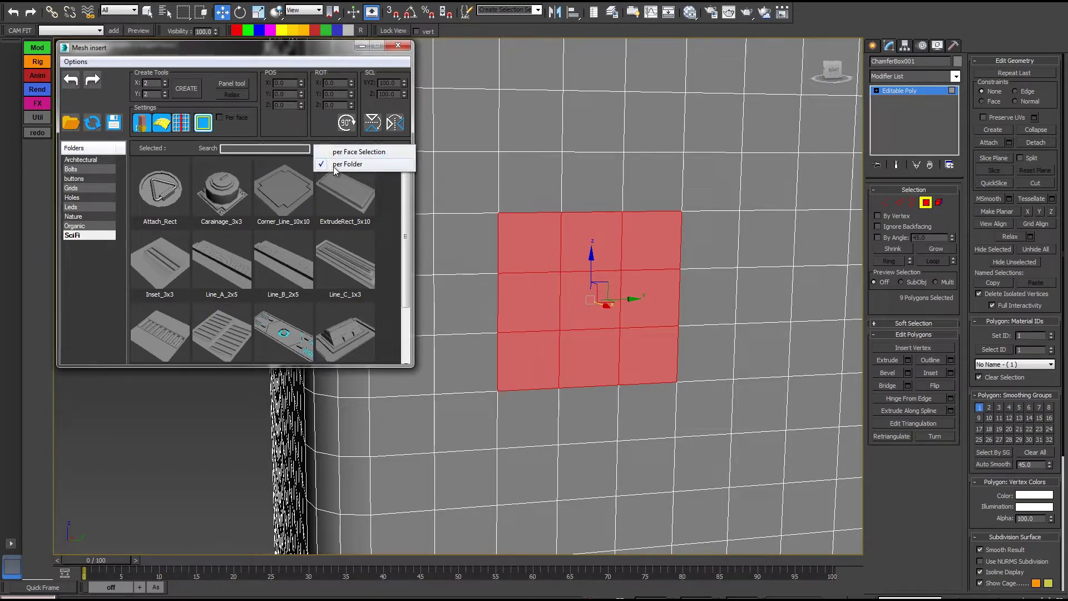
{"action": "left_click", "coordinate": [345, 154]}
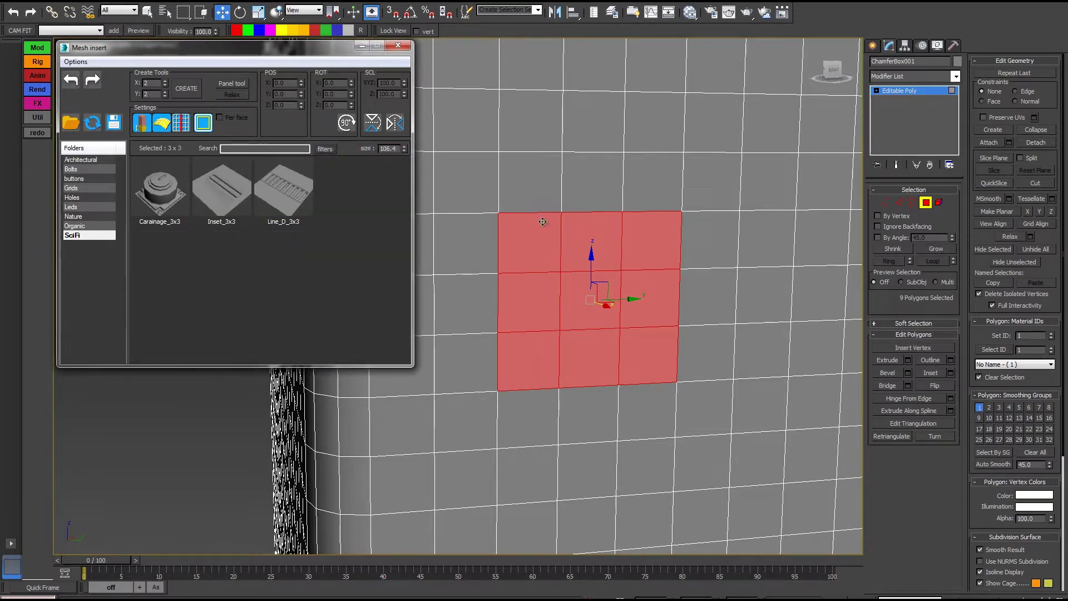
{"action": "left_click", "coordinate": [324, 149]}
{"action": "left_click", "coordinate": [340, 164]}
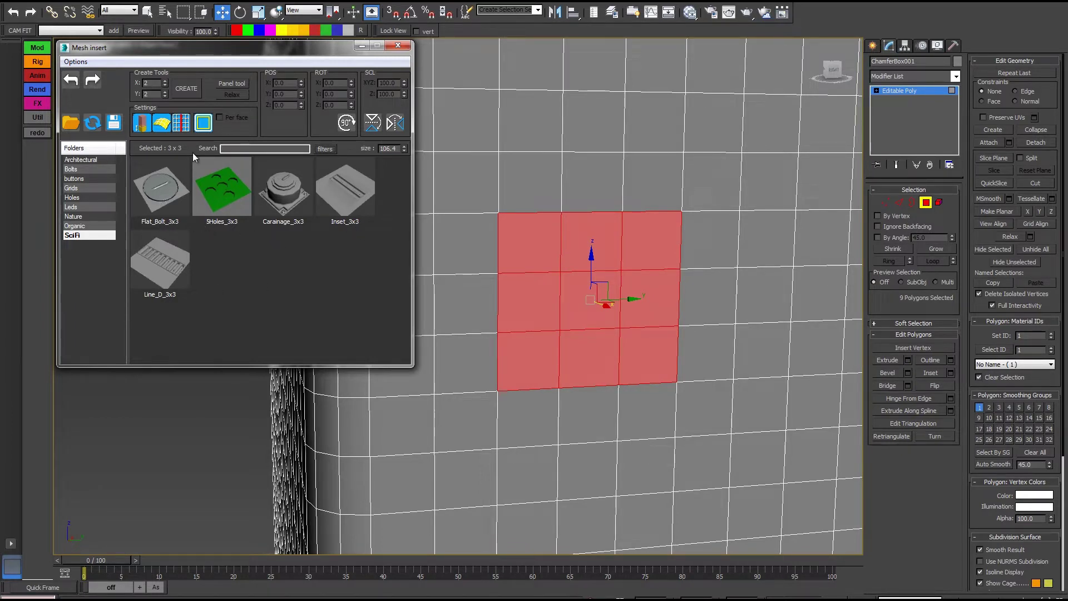
Try Flat_Bolt_3x3 in the 3x3 group, testing a corner border vertex, and undo the insertion
{"action": "left_click", "coordinate": [159, 186]}
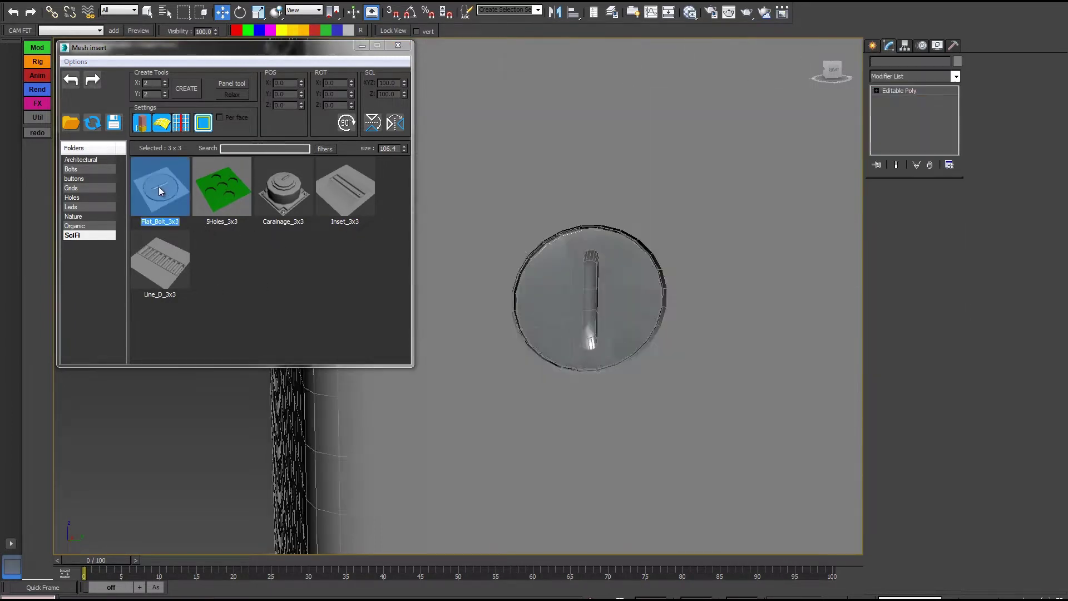
{"action": "scroll", "coordinate": [567, 238], "scroll_direction": "up", "scroll_amount": 1}
{"action": "left_click", "coordinate": [885, 202]}
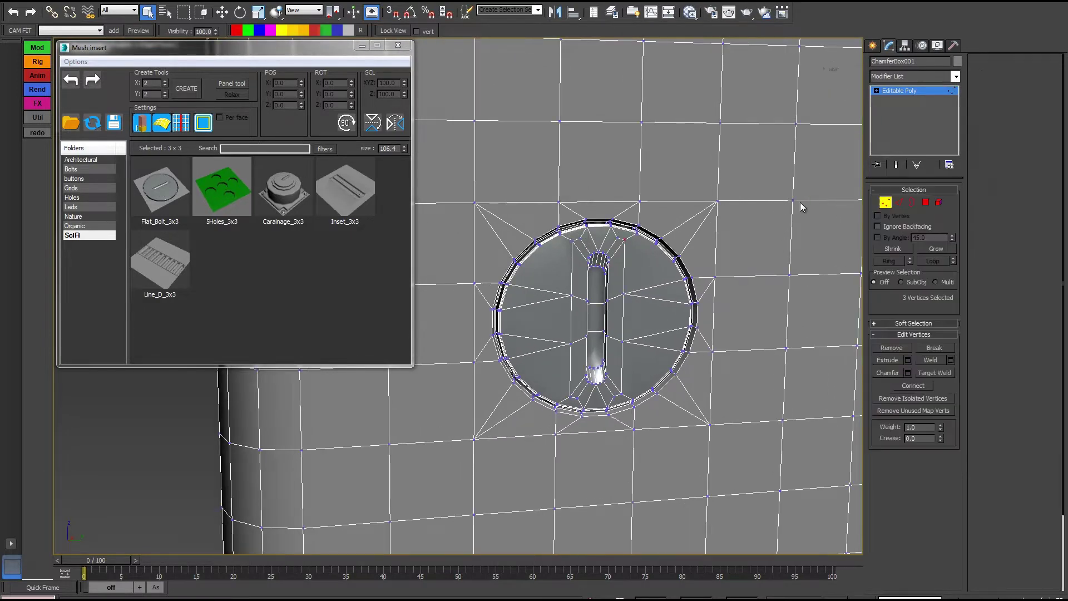
{"action": "left_click", "coordinate": [718, 201]}
{"action": "key", "text": "w"}
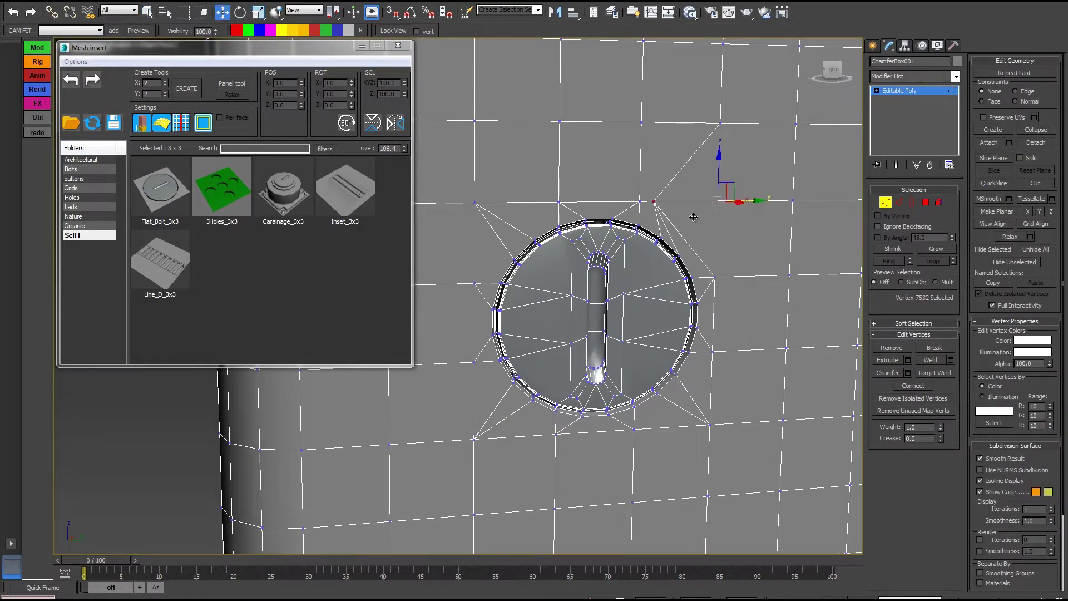
{"action": "middle_click_drag", "start_coordinate": [740, 365], "coordinate": [731, 269], "text": "alt"}
{"action": "left_click", "coordinate": [70, 79]}
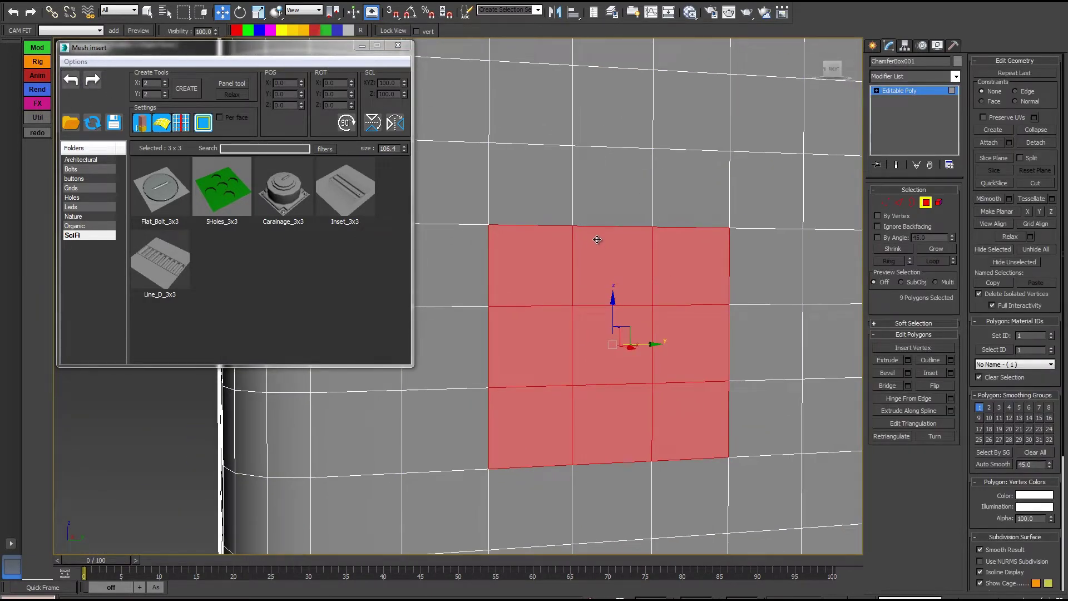
Try Flat_Bolt_3x3 on the vertically squashed 3x3 group, undo the insertion and stretch the group back to square
{"action": "key", "text": "r"}
{"action": "left_click_drag", "start_coordinate": [612, 290], "coordinate": [639, 324]}
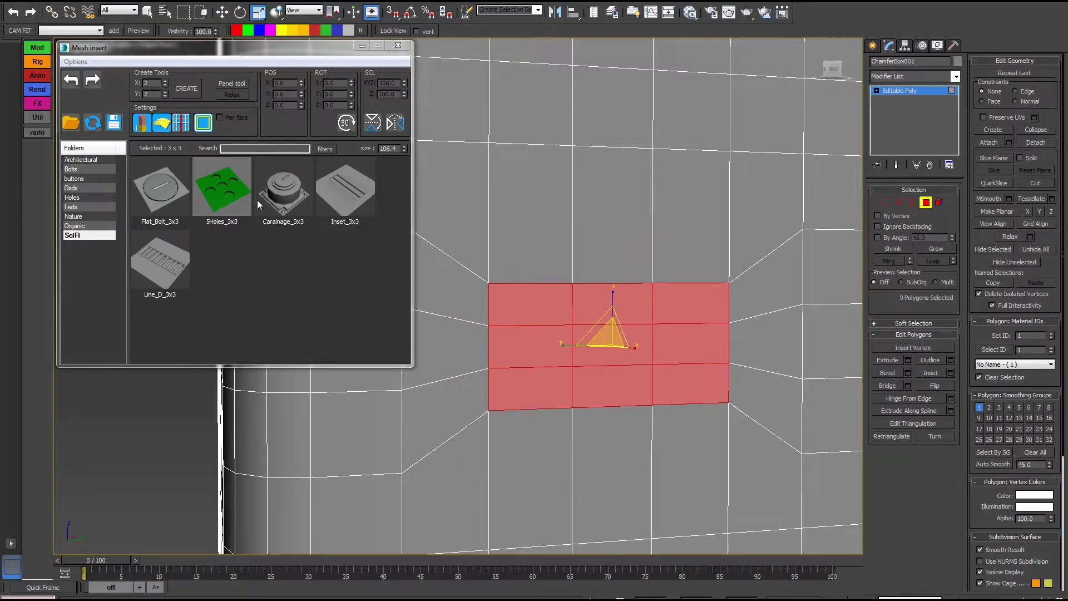
{"action": "left_click", "coordinate": [168, 194]}
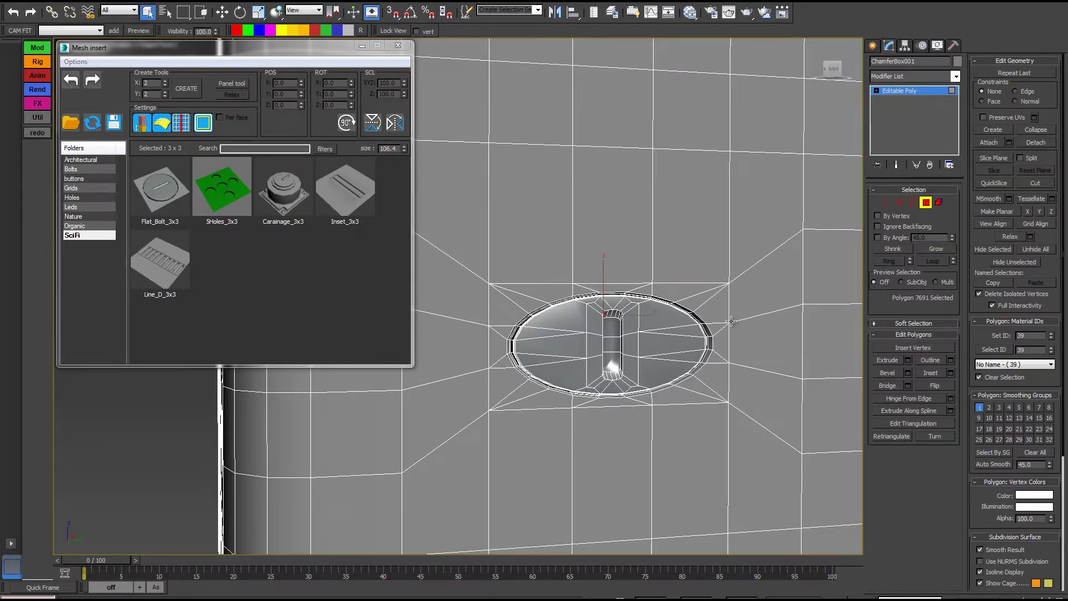
{"action": "left_click", "coordinate": [71, 79]}
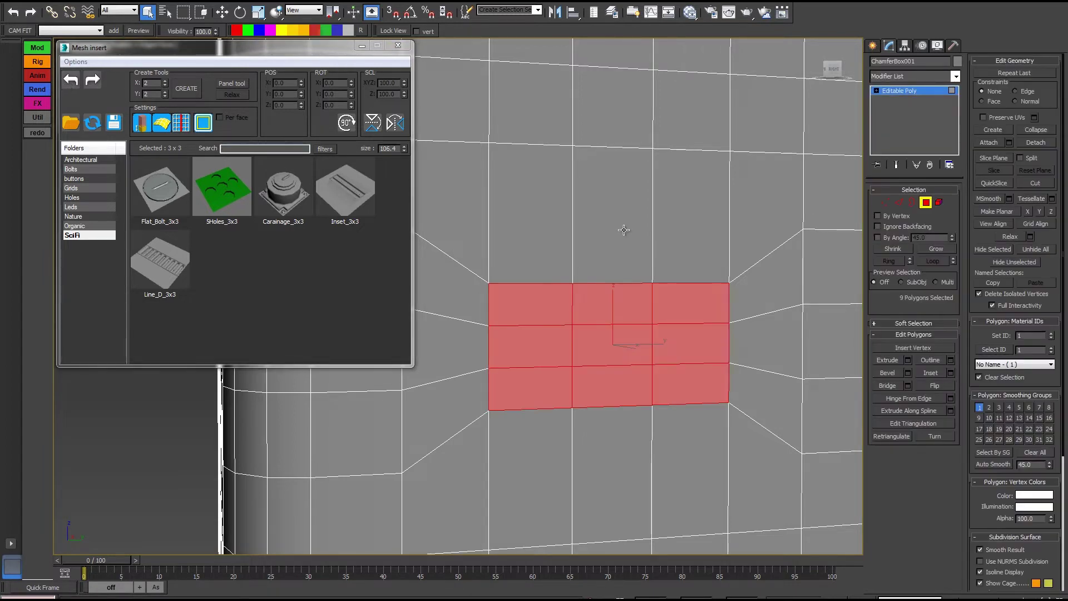
{"action": "key", "text": "r"}
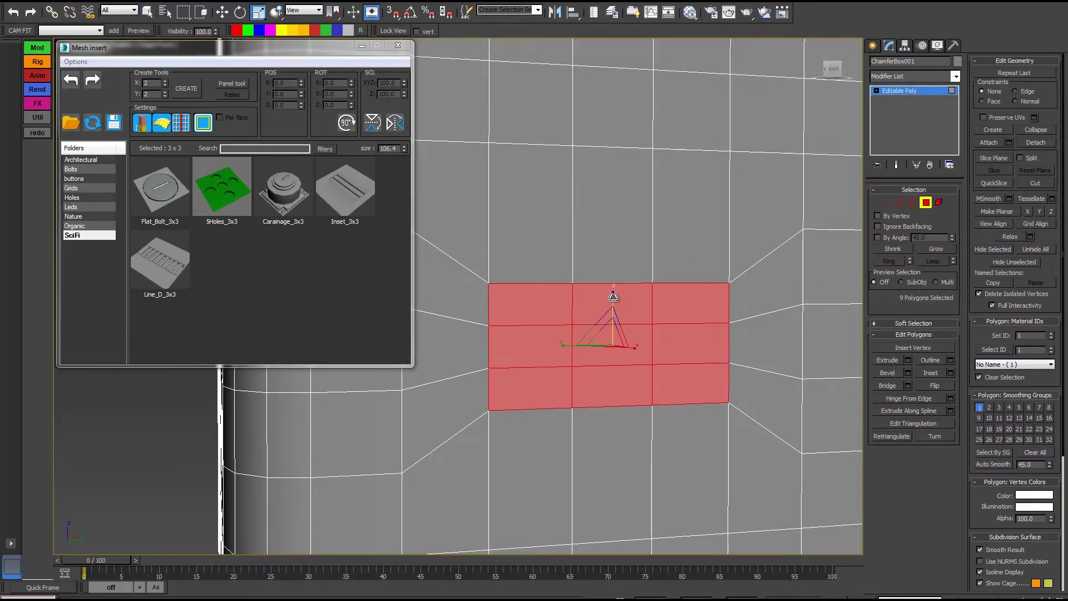
{"action": "left_click_drag", "start_coordinate": [619, 301], "coordinate": [608, 259]}
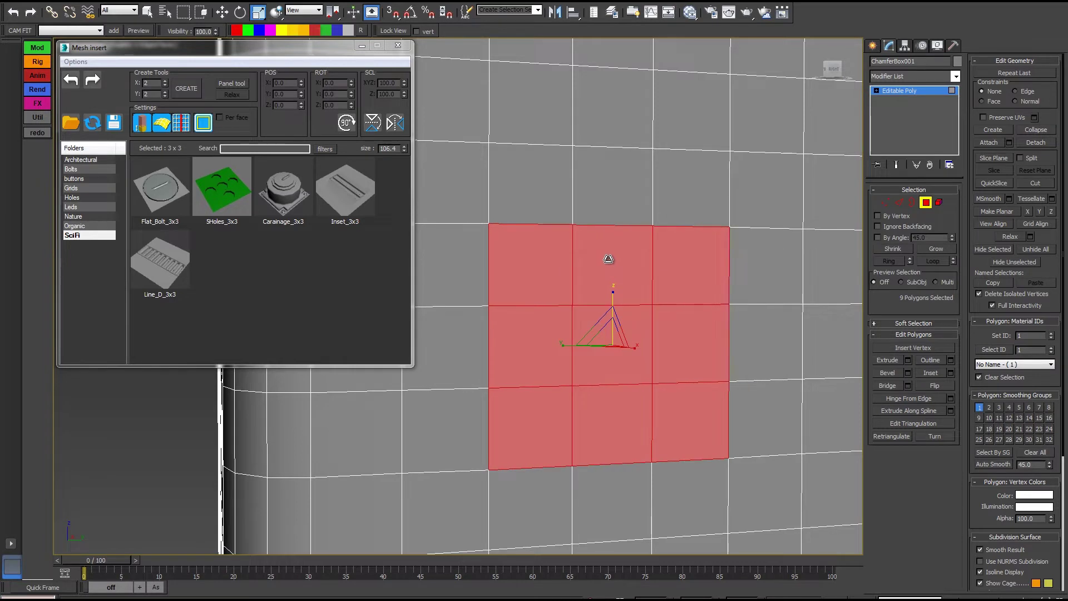
Switch the border setting to FREE Borders mode
{"action": "left_click", "coordinate": [203, 123]}
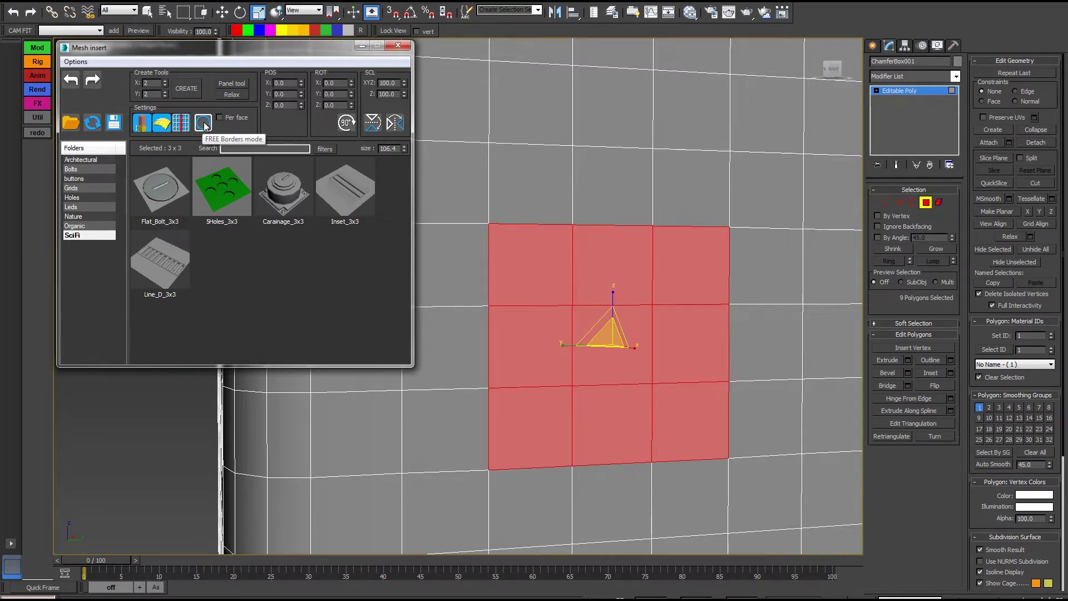
Try Flat_Bolt_3x3 in the 3x3 group with free borders, pick a border polygon to check it, and undo the insertion
{"action": "left_click", "coordinate": [162, 188]}
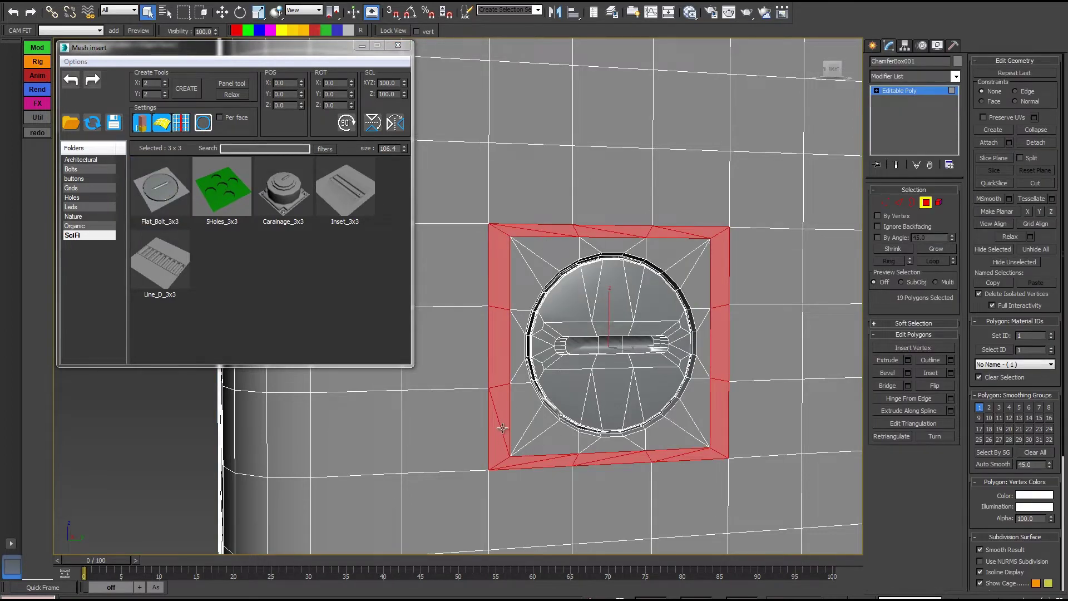
{"action": "left_click", "coordinate": [507, 232]}
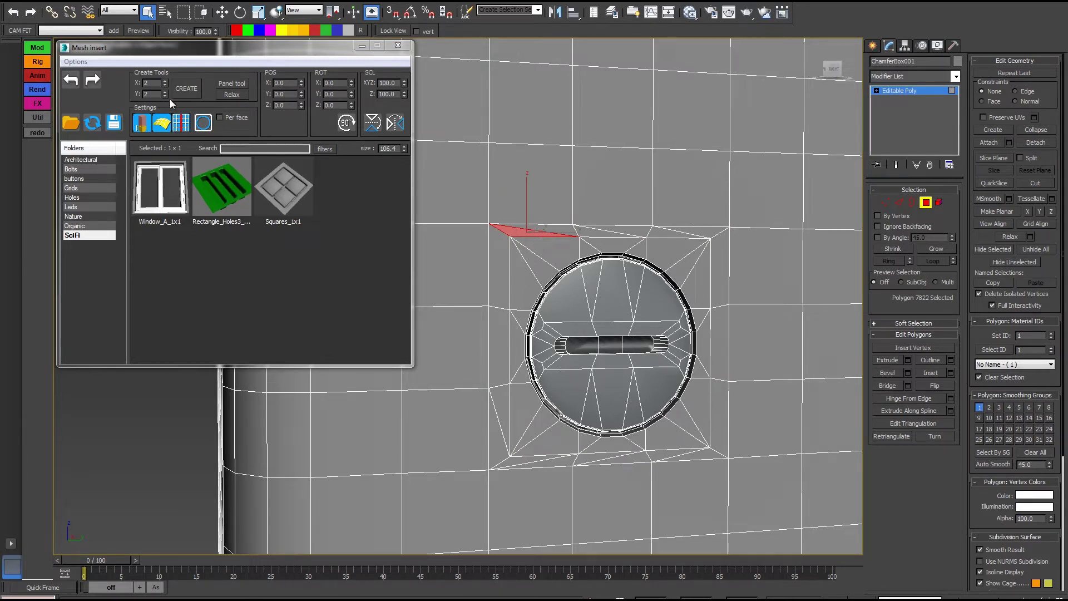
{"action": "left_click", "coordinate": [71, 80]}
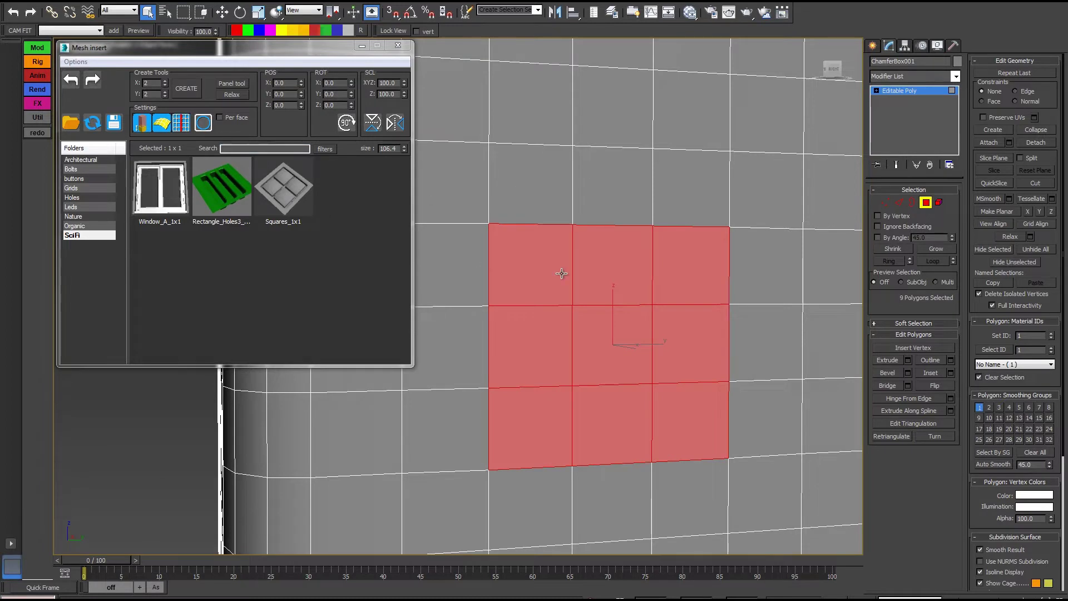
Turn off the per Face Selection filter and insert the Dot asset into the selected 3x3 polygon group
{"action": "left_click", "coordinate": [329, 150]}
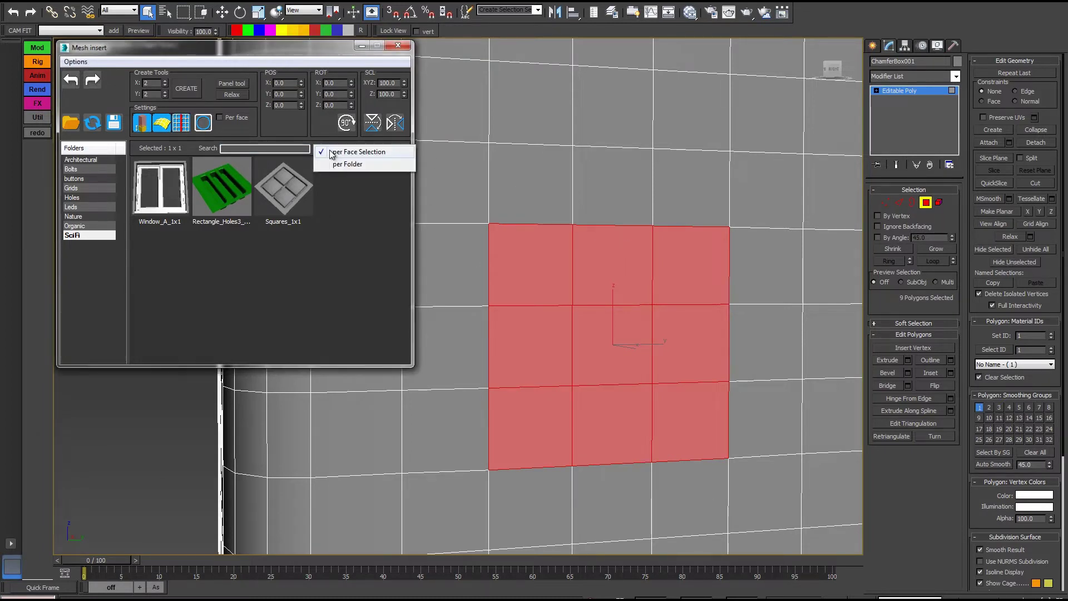
{"action": "left_click", "coordinate": [353, 153]}
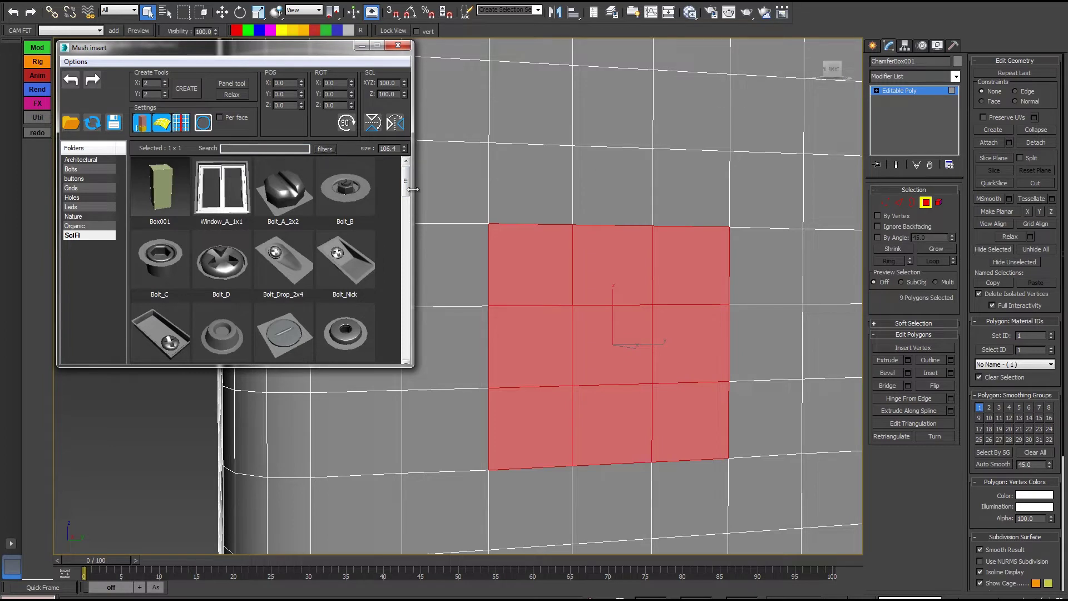
{"action": "left_click_drag", "start_coordinate": [405, 179], "coordinate": [405, 200]}
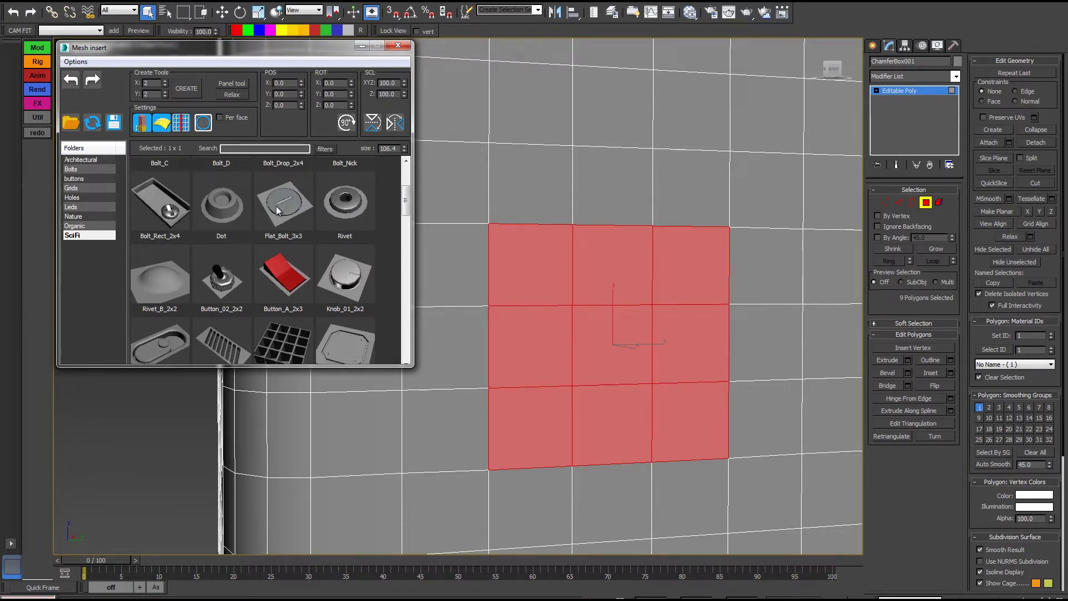
{"action": "left_click", "coordinate": [223, 214]}
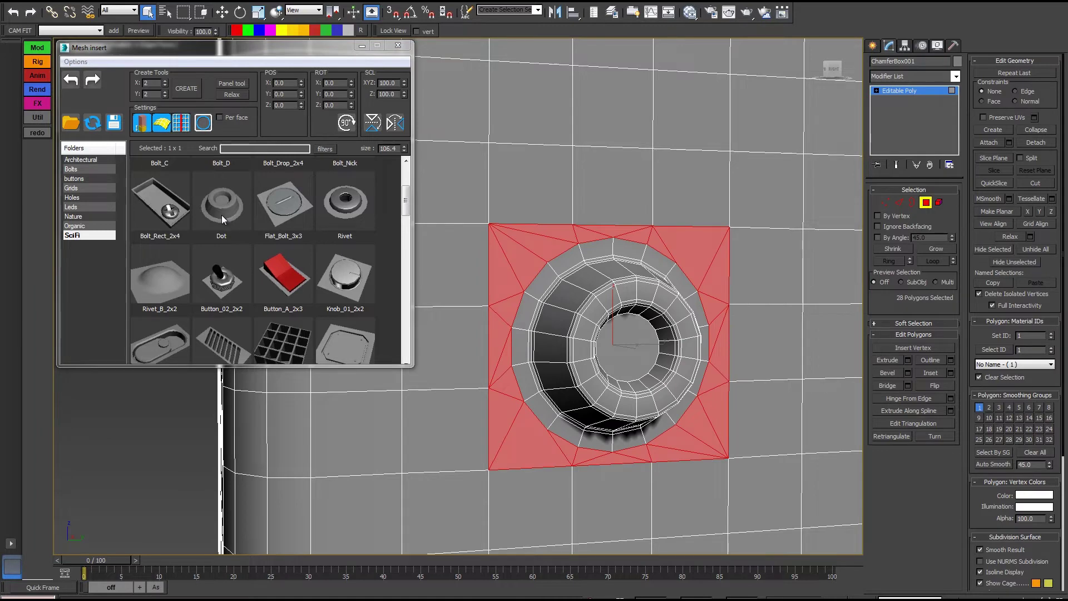
{"action": "middle_click_drag", "start_coordinate": [667, 323], "coordinate": [641, 308], "text": "alt"}
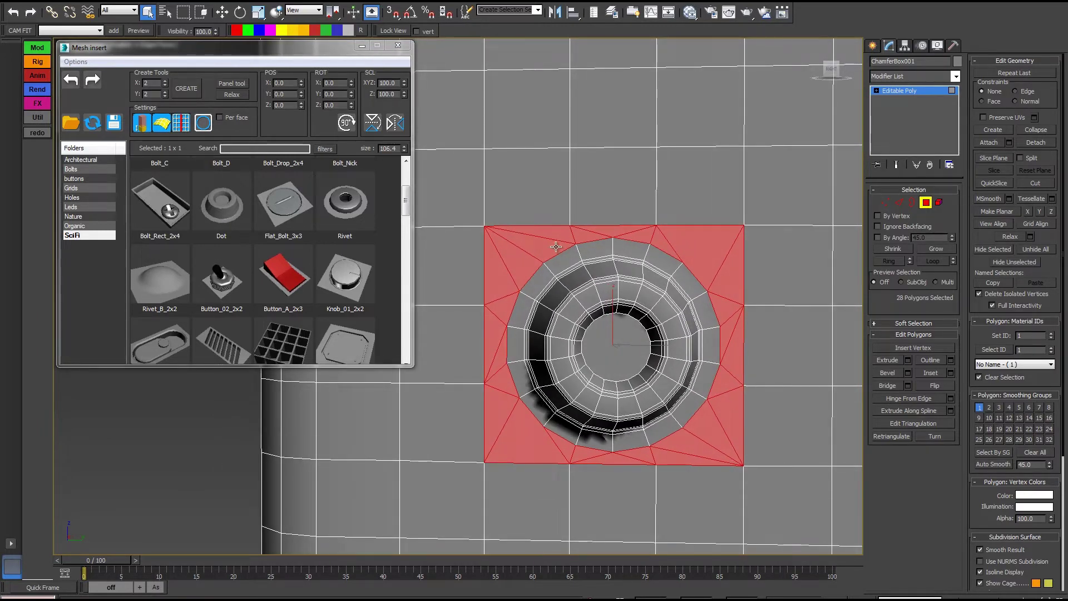
{"action": "middle_click_drag", "start_coordinate": [738, 368], "coordinate": [640, 251], "text": "alt"}
{"action": "middle_click_drag", "start_coordinate": [518, 301], "coordinate": [577, 306], "text": "alt"}
Leave polygon editing and examine how the inserted Dot blends into the box surface with edged faces off and on
{"action": "left_click", "coordinate": [926, 202]}
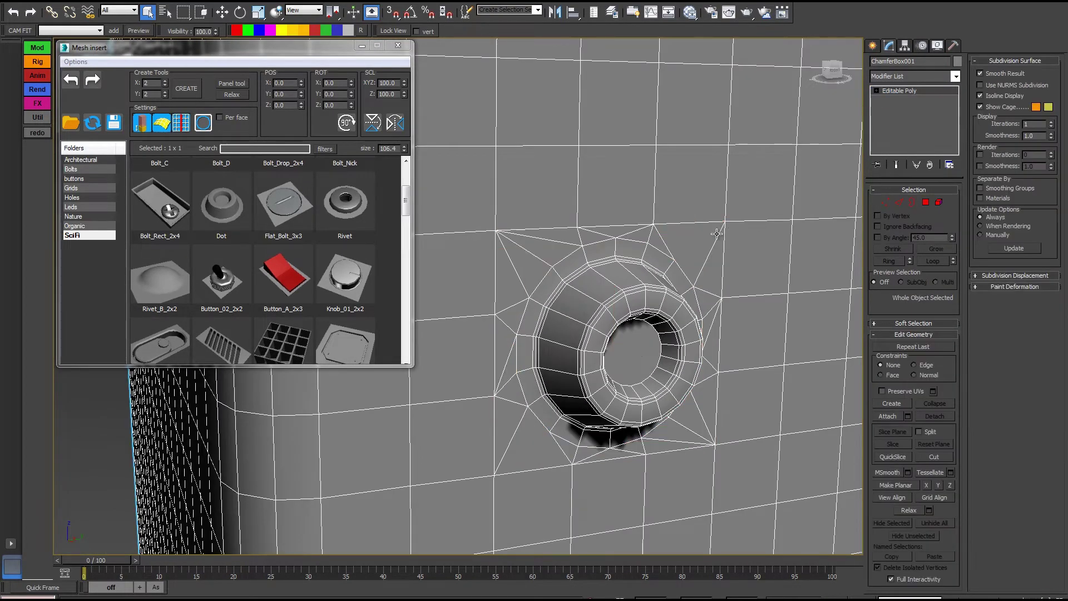
{"action": "key", "text": "F4"}
{"action": "scroll", "coordinate": [559, 168], "scroll_direction": "down", "scroll_amount": 3}
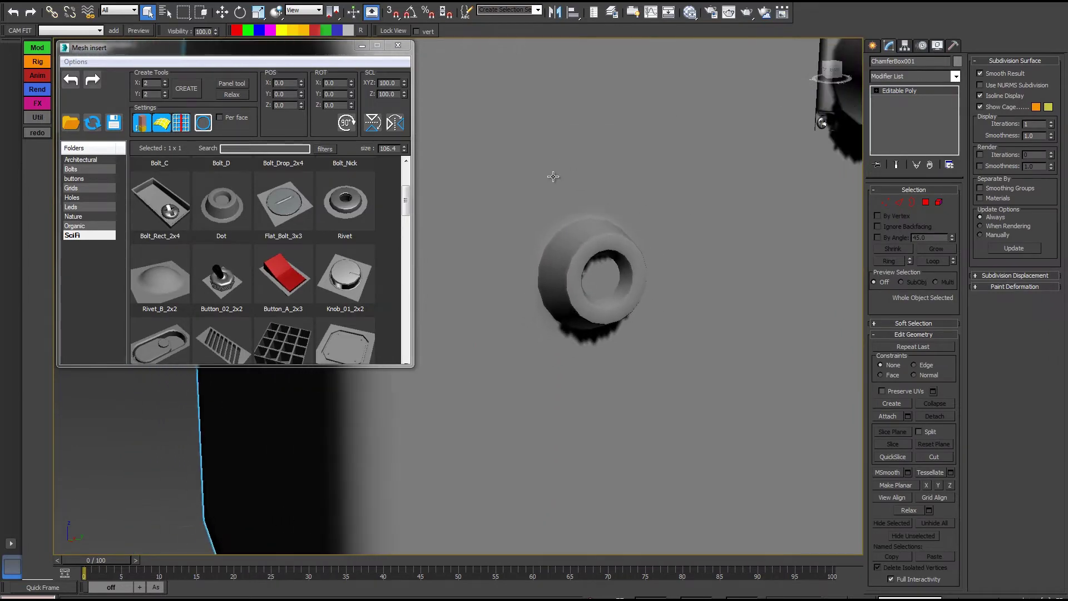
{"action": "scroll", "coordinate": [558, 172], "scroll_direction": "up", "scroll_amount": 3}
{"action": "middle_click_drag", "start_coordinate": [639, 200], "coordinate": [613, 196]}
{"action": "key", "text": "F4"}
{"action": "middle_click_drag", "start_coordinate": [564, 295], "coordinate": [627, 188]}
{"action": "scroll", "coordinate": [591, 255], "scroll_direction": "down", "scroll_amount": 6}
{"action": "scroll", "coordinate": [627, 188], "scroll_direction": "up", "scroll_amount": 2}
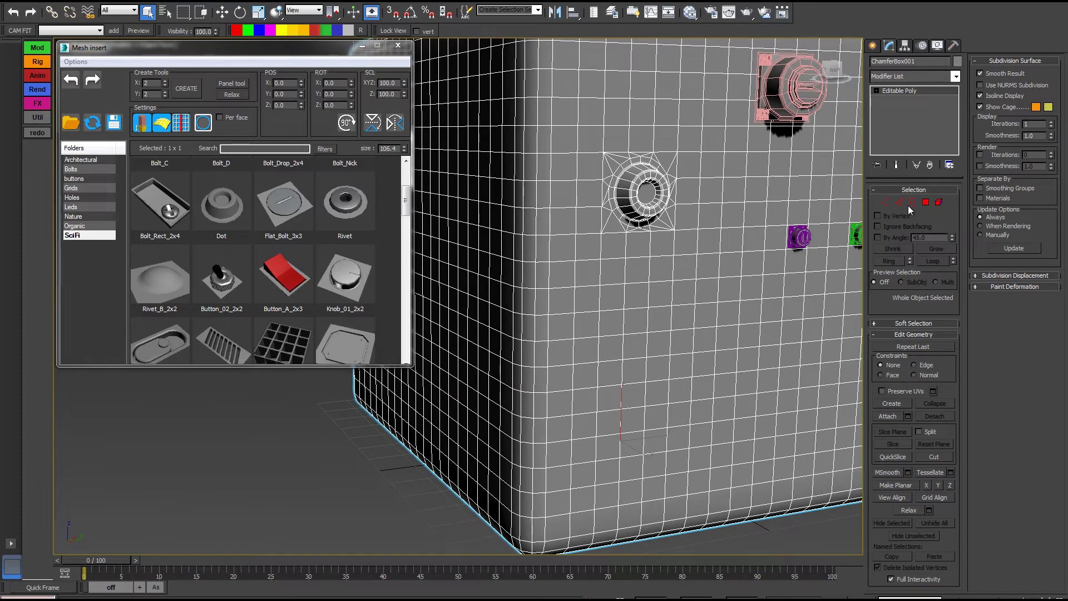
Select a polygon on the box face below the inserted Dot and grow the selection to a 3x3 group
{"action": "left_click", "coordinate": [926, 202]}
{"action": "left_click", "coordinate": [633, 346]}
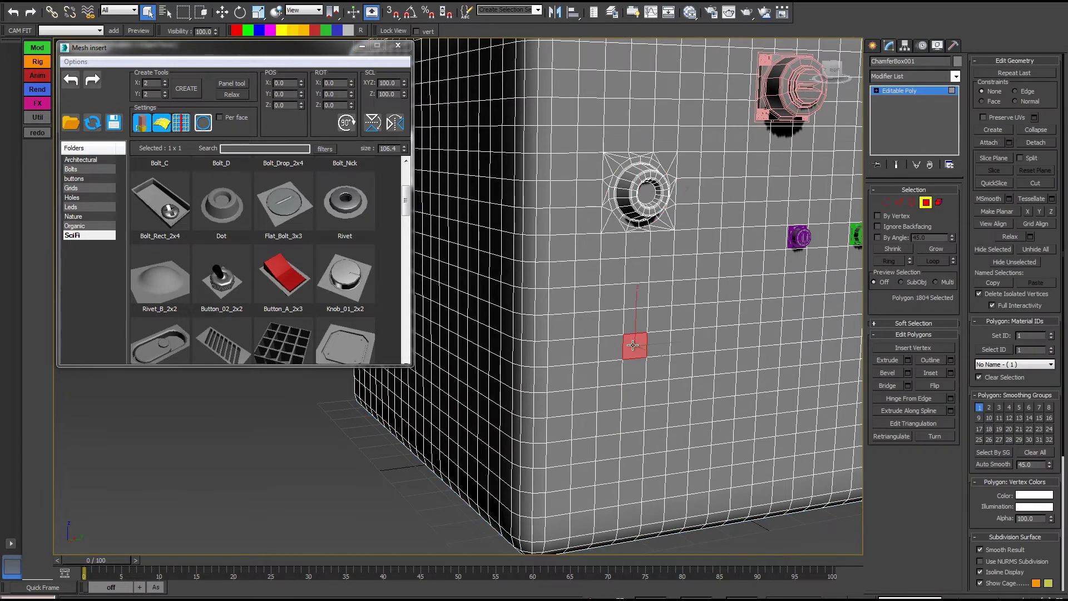
{"action": "middle_click_drag", "start_coordinate": [633, 346], "coordinate": [656, 342], "text": "alt"}
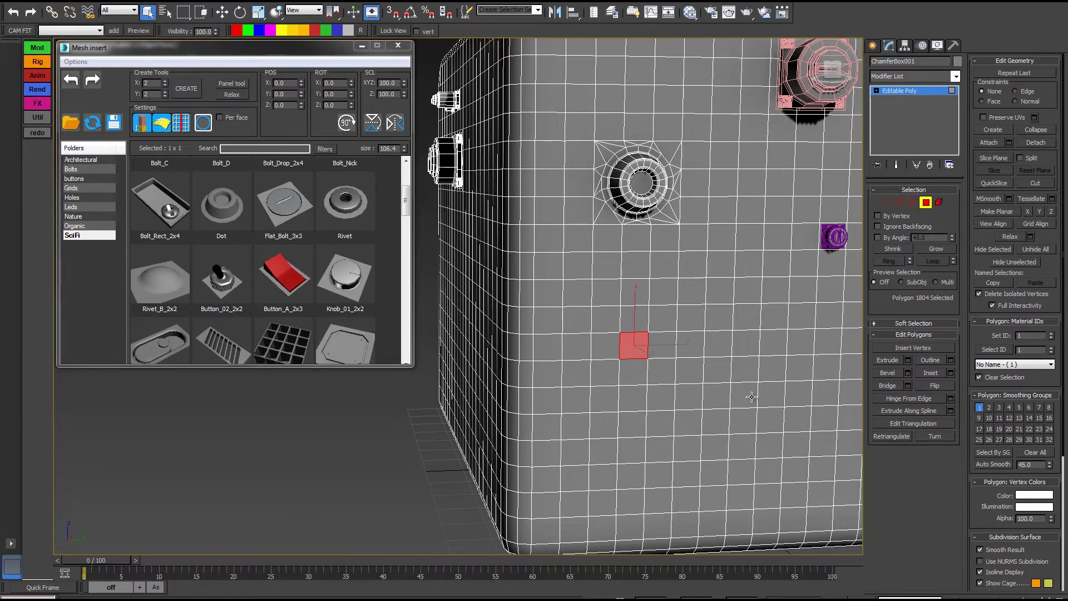
{"action": "left_click", "coordinate": [714, 400]}
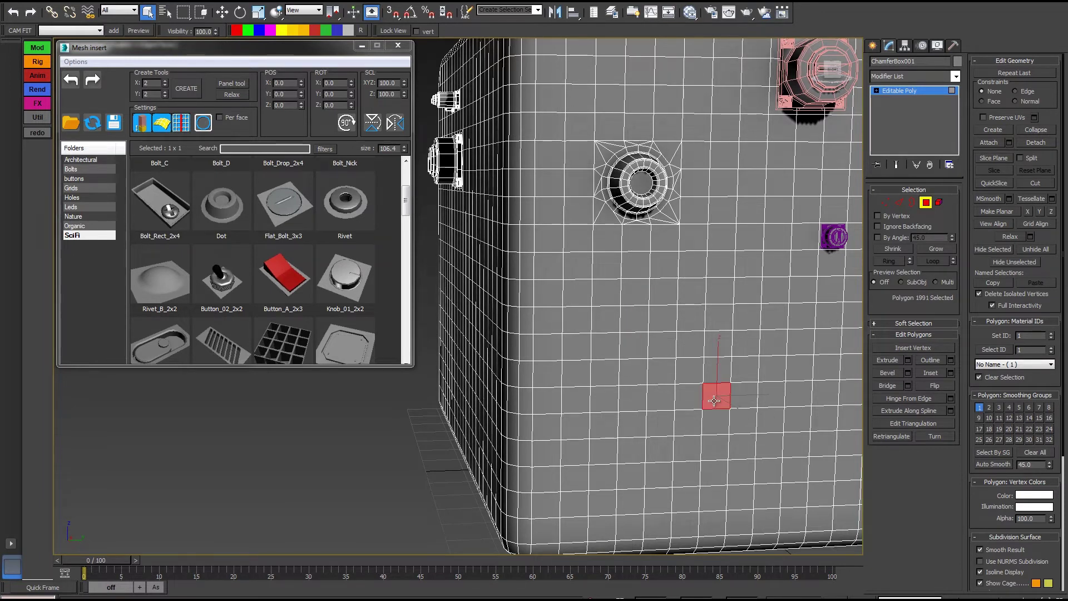
{"action": "left_click", "coordinate": [939, 250]}
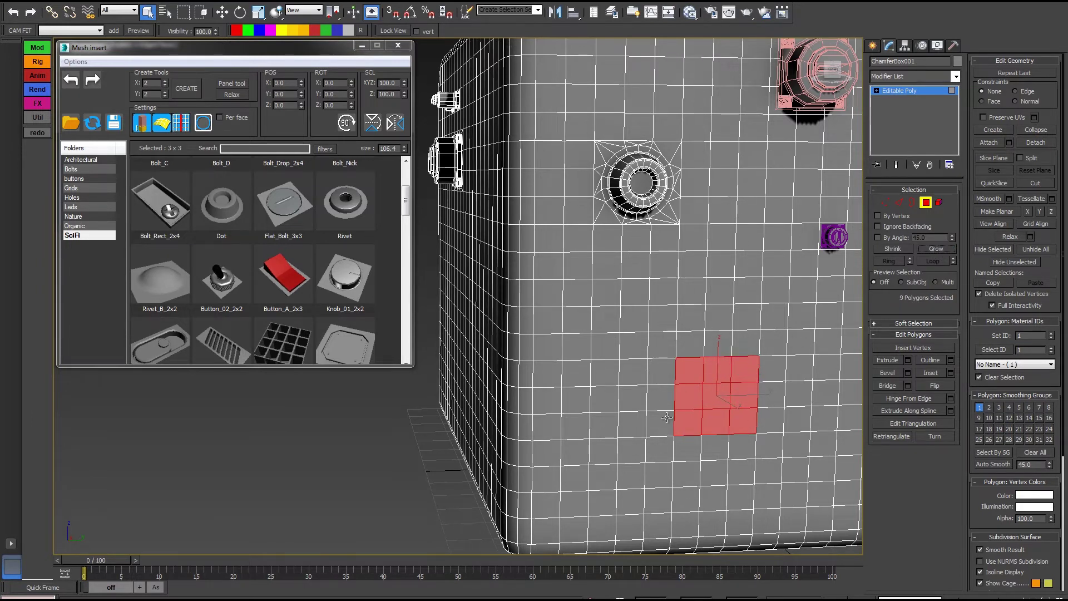
Add two separate 2x2 groups and three single polygons near the lower edge to the 3x3 selection
{"action": "left_click_drag", "start_coordinate": [580, 332], "coordinate": [615, 343], "text": "ctrl"}
{"action": "left_click", "coordinate": [630, 501], "text": "ctrl"}
{"action": "left_click", "coordinate": [686, 499], "text": "ctrl"}
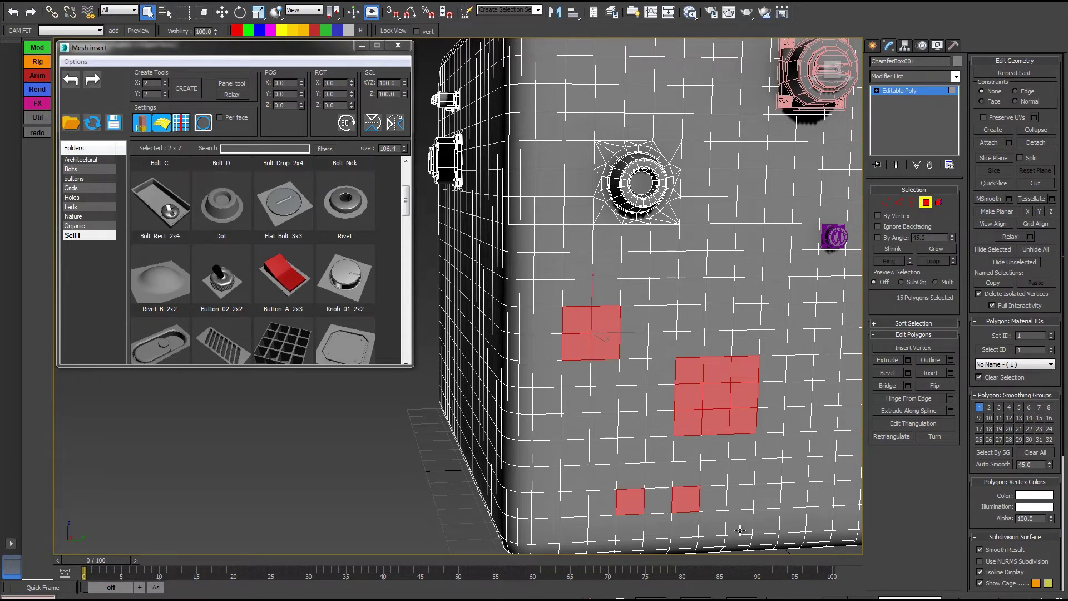
{"action": "left_click", "coordinate": [739, 523], "text": "ctrl"}
{"action": "left_click", "coordinate": [825, 393], "text": "ctrl"}
{"action": "left_click", "coordinate": [849, 394], "text": "ctrl"}
{"action": "left_click", "coordinate": [848, 371], "text": "ctrl"}
{"action": "left_click", "coordinate": [828, 370], "text": "ctrl"}
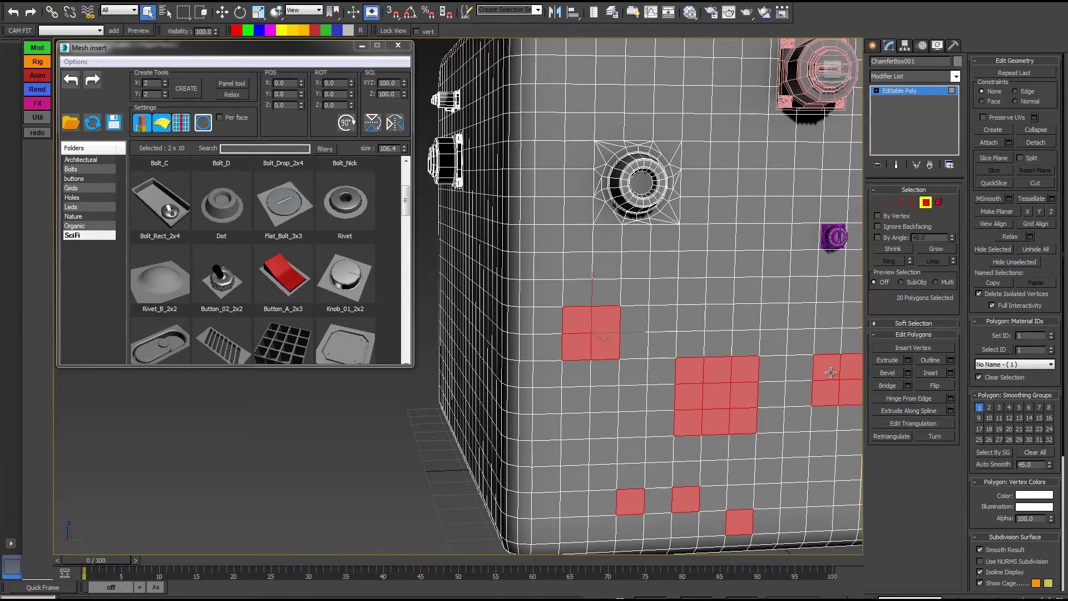
{"action": "middle_click_drag", "start_coordinate": [829, 371], "coordinate": [773, 382]}
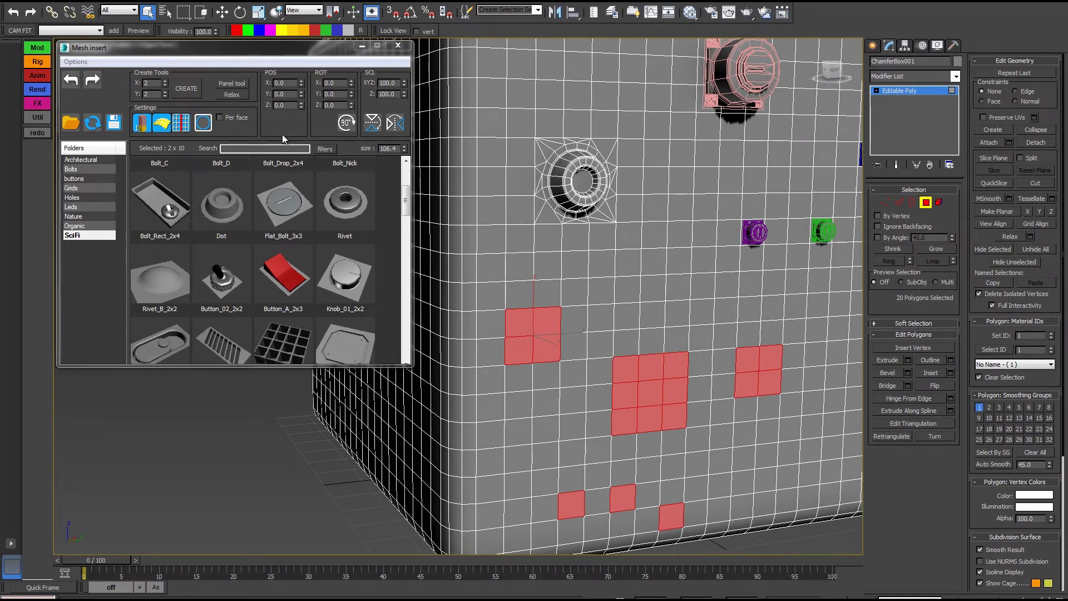
Try the Rivet asset on all selected polygon groups at once and undo the insertion
{"action": "left_click", "coordinate": [346, 206]}
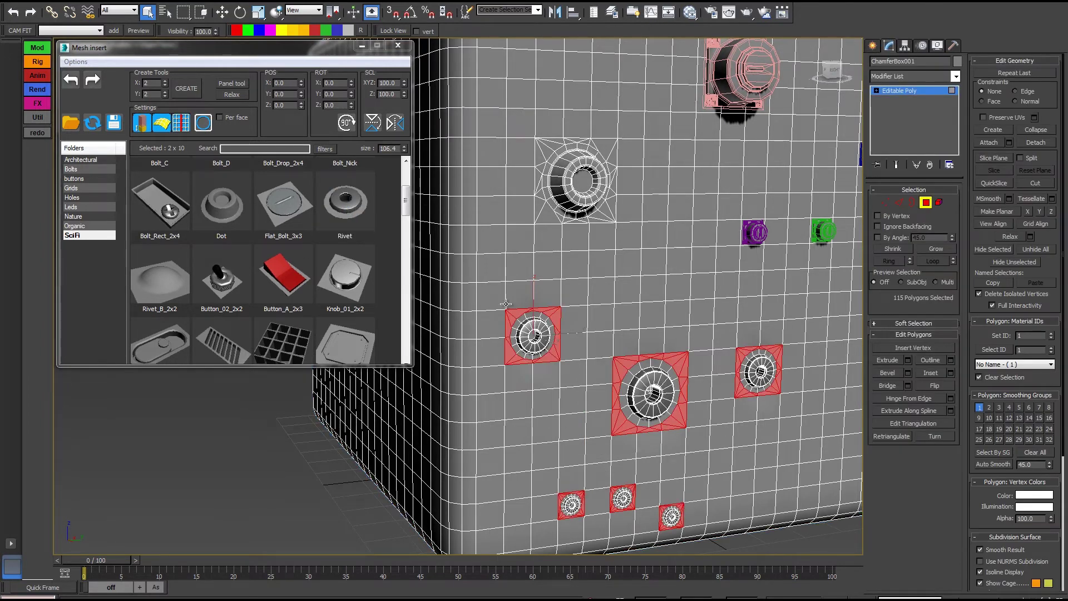
{"action": "middle_click_drag", "start_coordinate": [742, 393], "coordinate": [753, 381]}
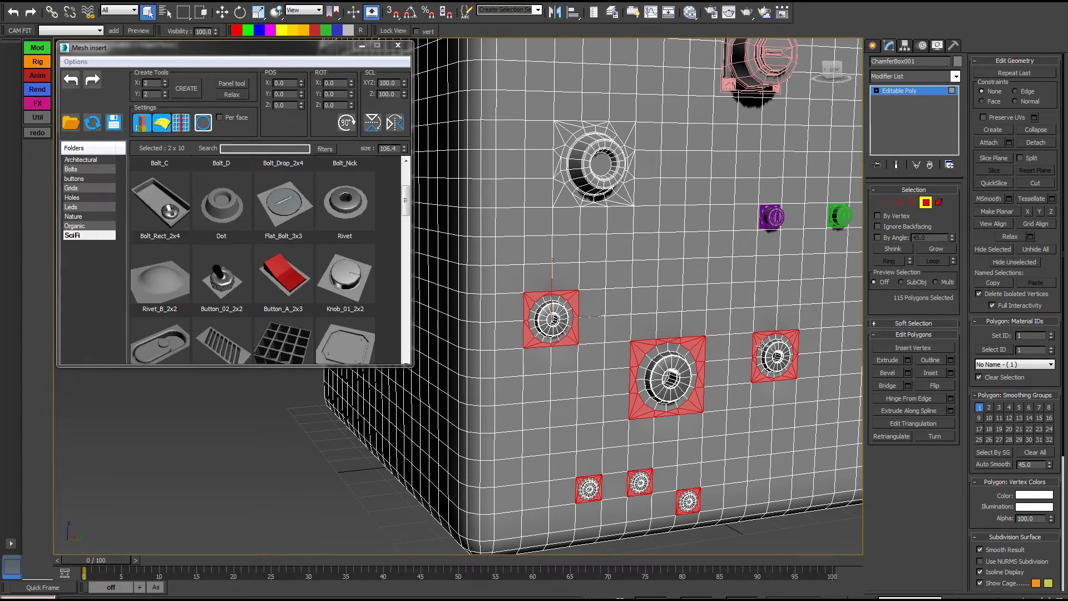
{"action": "middle_click_drag", "start_coordinate": [688, 308], "coordinate": [658, 315], "text": "alt"}
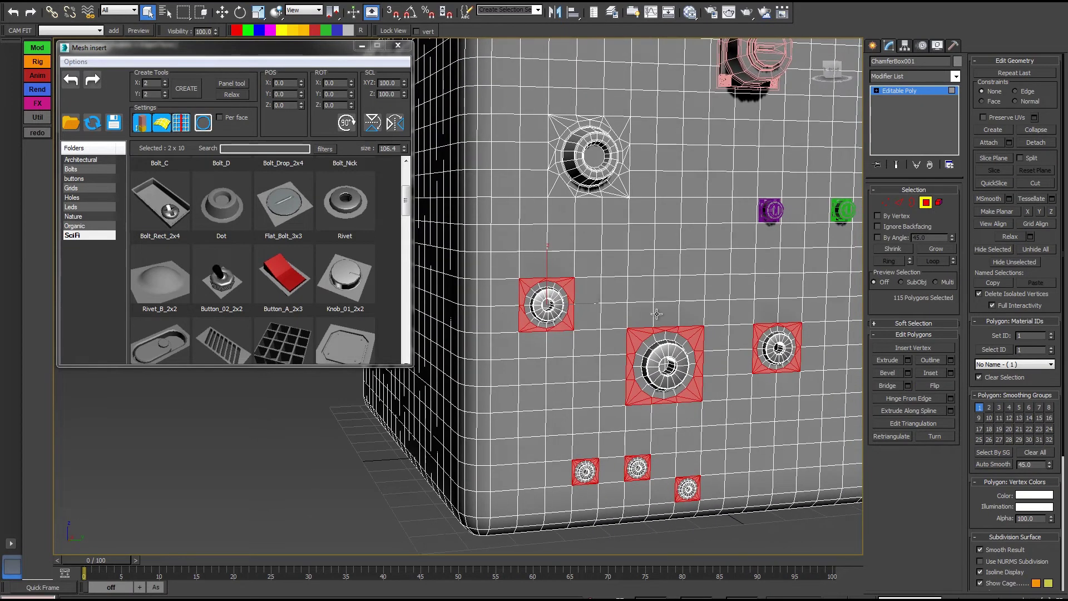
{"action": "left_click", "coordinate": [70, 81]}
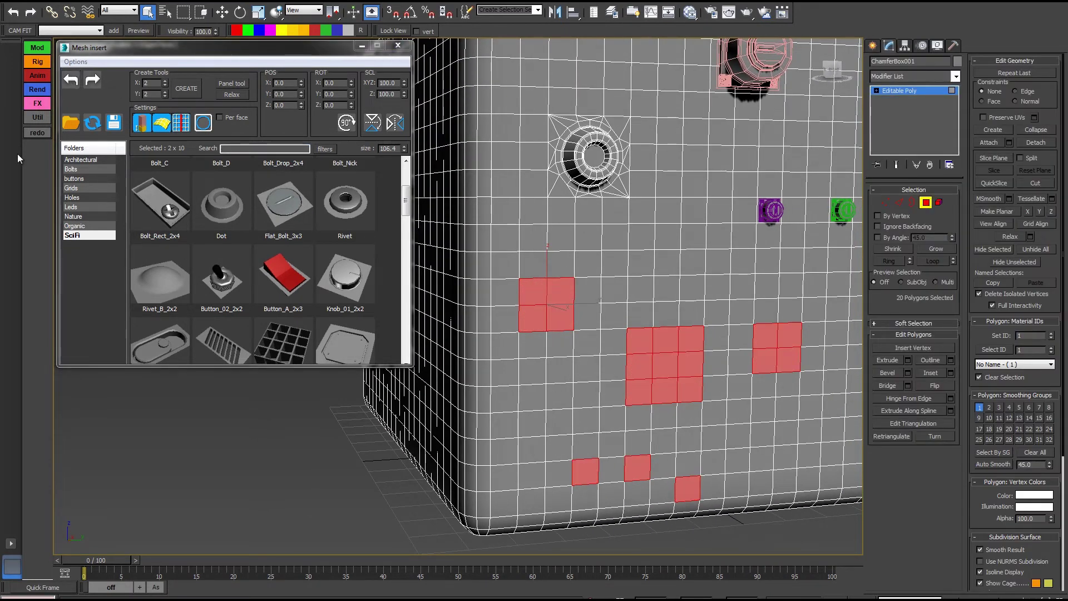
Enable the Per face option and insert the Dot asset on every polygon of the selected groups
{"action": "left_click", "coordinate": [220, 118]}
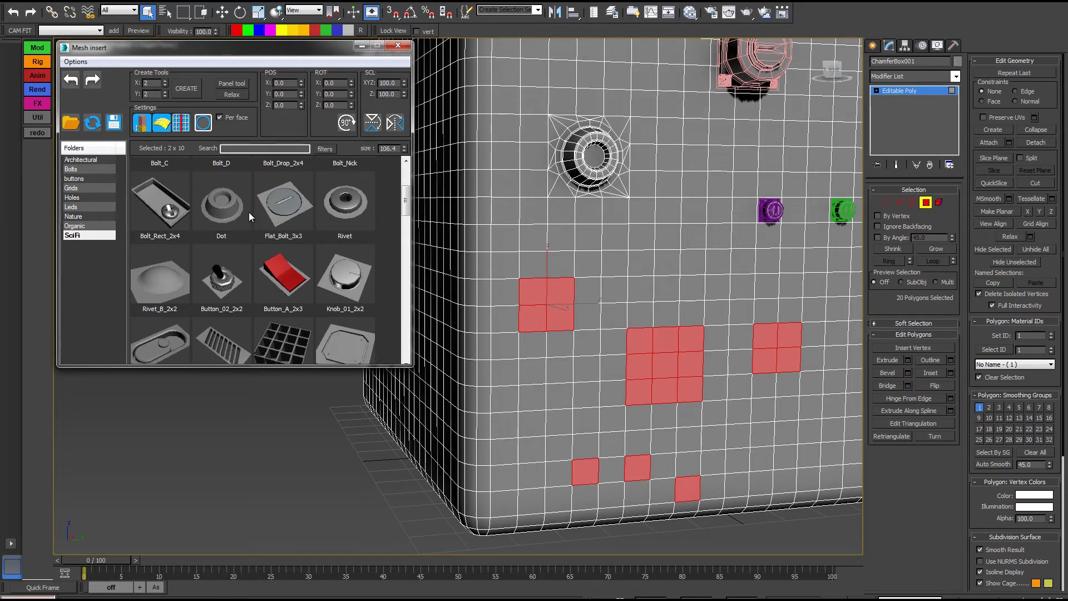
{"action": "left_click", "coordinate": [218, 203]}
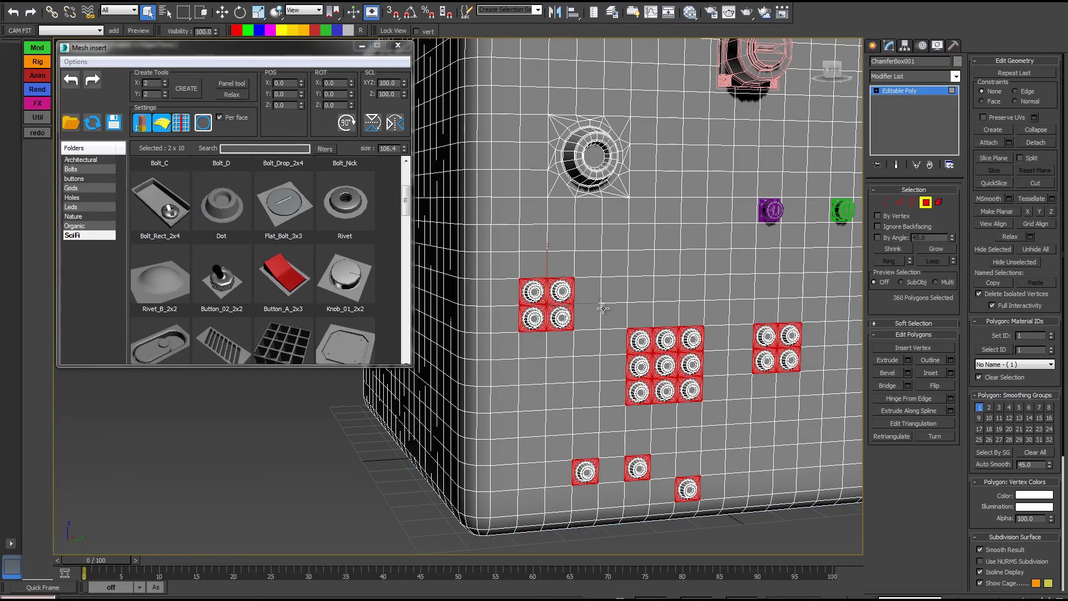
{"action": "middle_click_drag", "start_coordinate": [695, 351], "coordinate": [667, 297]}
{"action": "scroll", "coordinate": [670, 283], "scroll_direction": "up", "scroll_amount": 5}
{"action": "scroll", "coordinate": [668, 295], "scroll_direction": "down", "scroll_amount": 4}
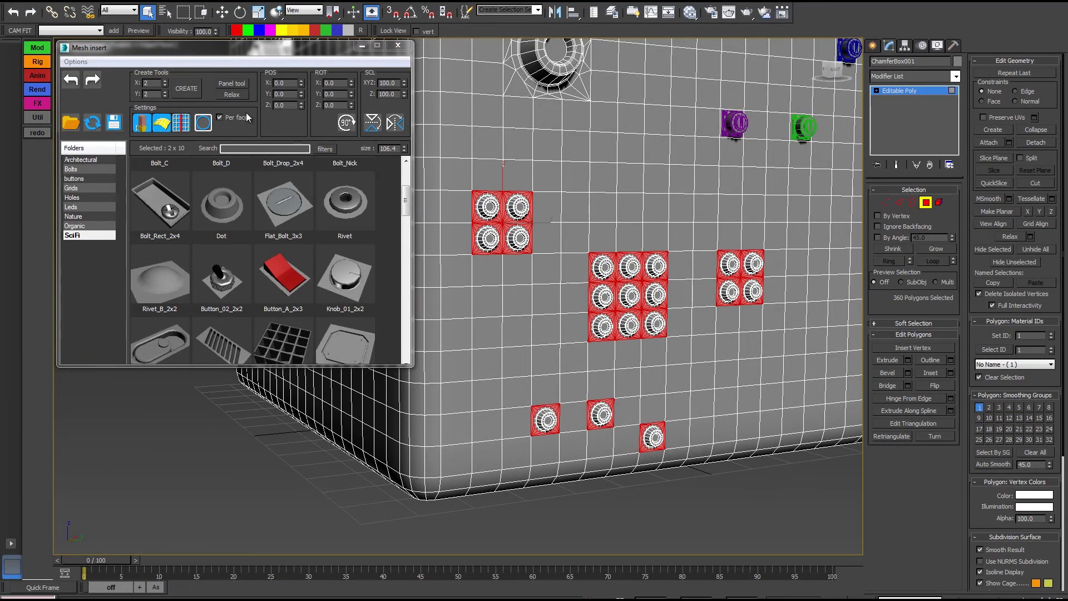
{"action": "mouse_move", "coordinate": [511, 189]}
{"action": "middle_mouse_down", "text": "alt"}
{"action": "mouse_move", "coordinate": [520, 192]}
{"action": "mouse_move", "coordinate": [504, 190]}
{"action": "middle_mouse_up", "text": "alt"}
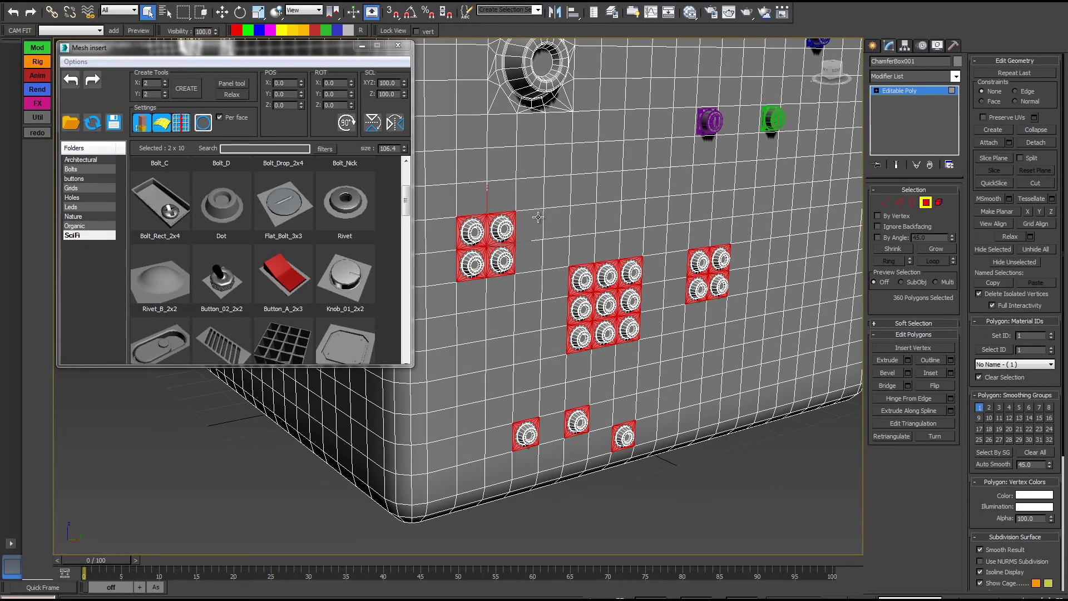
{"action": "middle_click_drag", "start_coordinate": [504, 191], "coordinate": [498, 189], "text": "alt"}
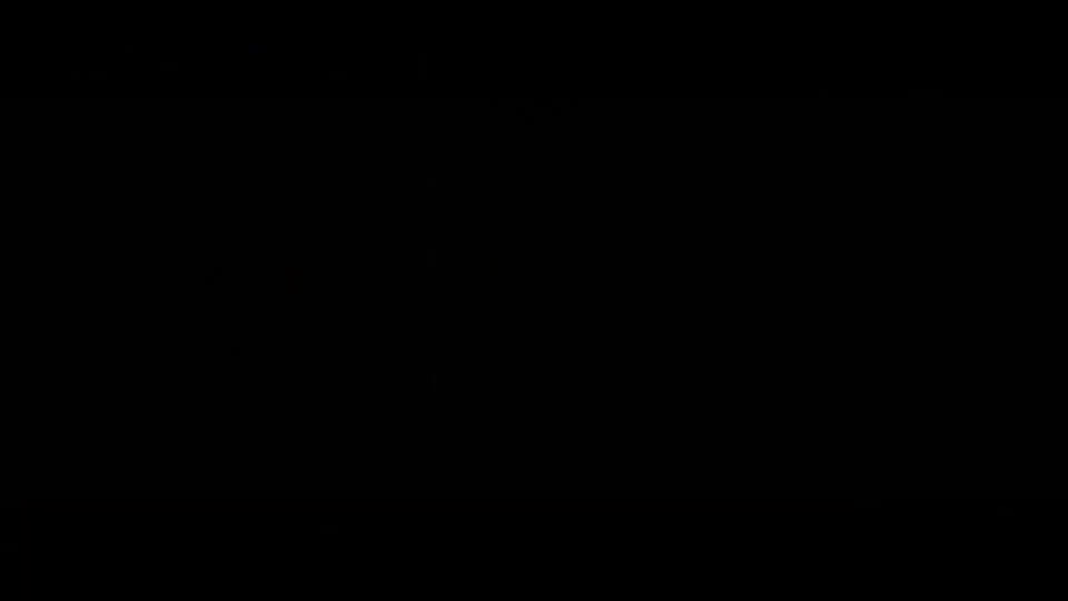